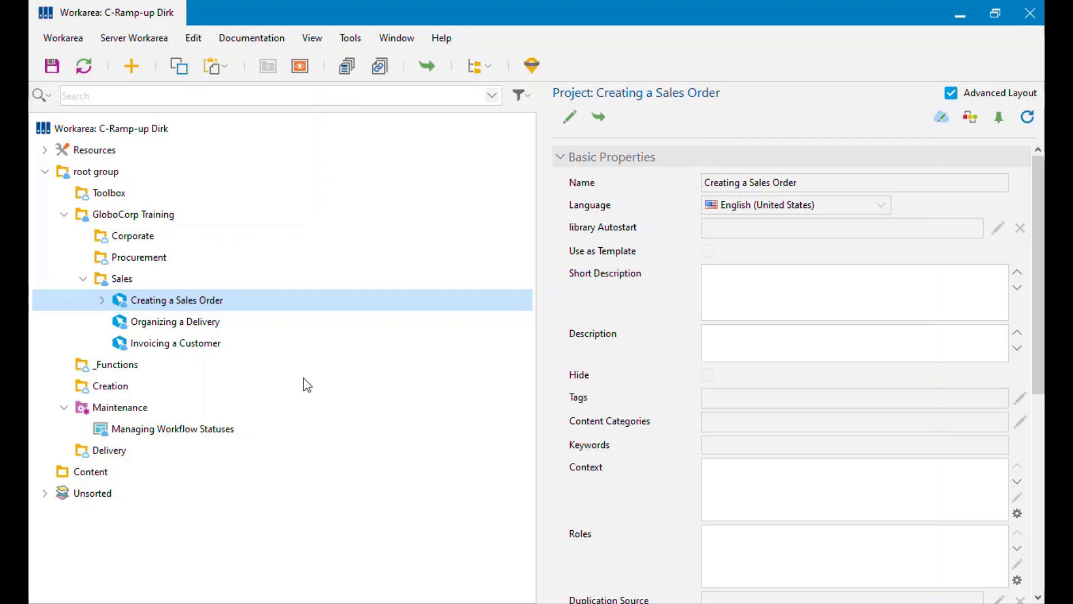
Copy the Creating a Sales Order project from the Sales group and paste it into the Maintenance group as a reference
left_click(141, 302)
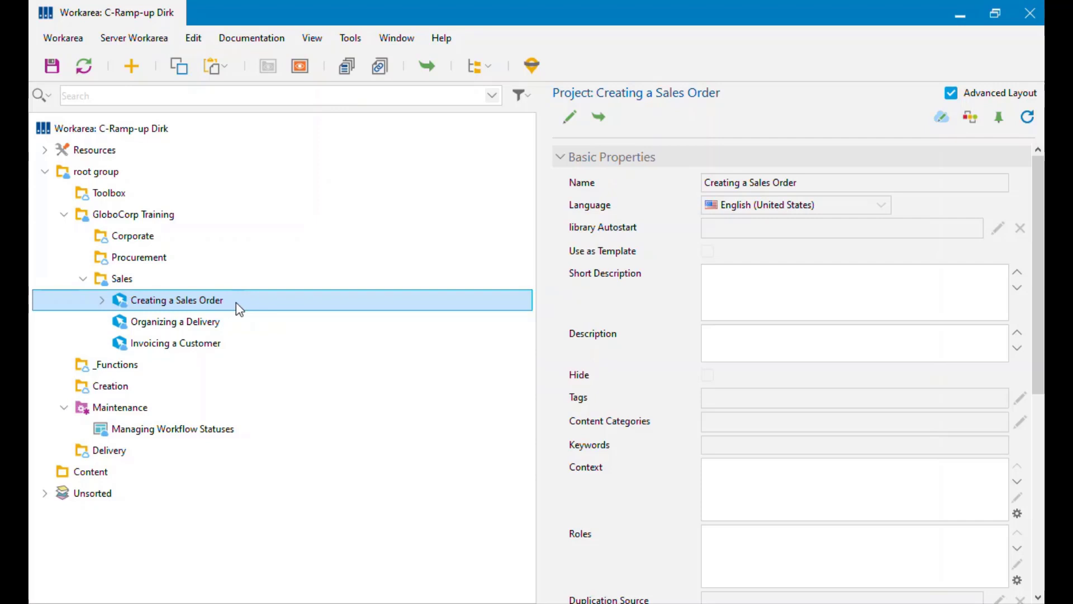
right_click(187, 305)
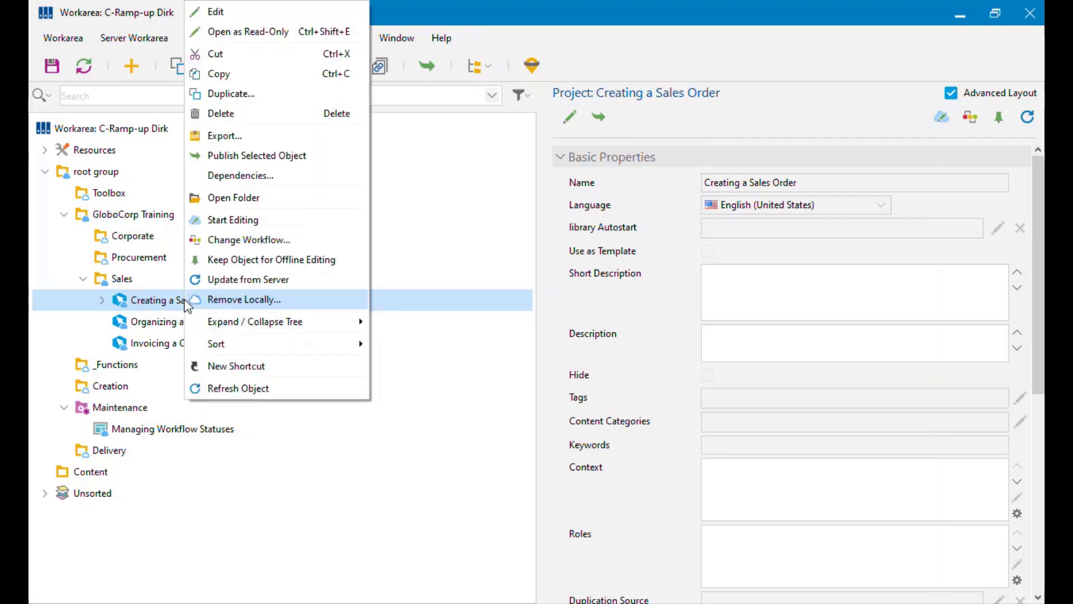
left_click(241, 78)
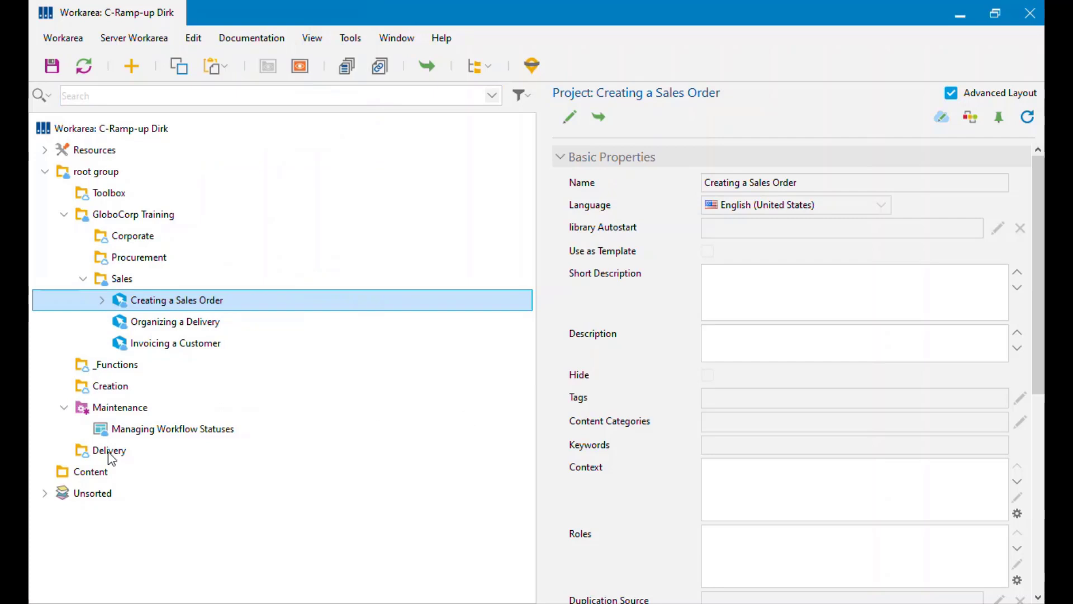
left_click(123, 411)
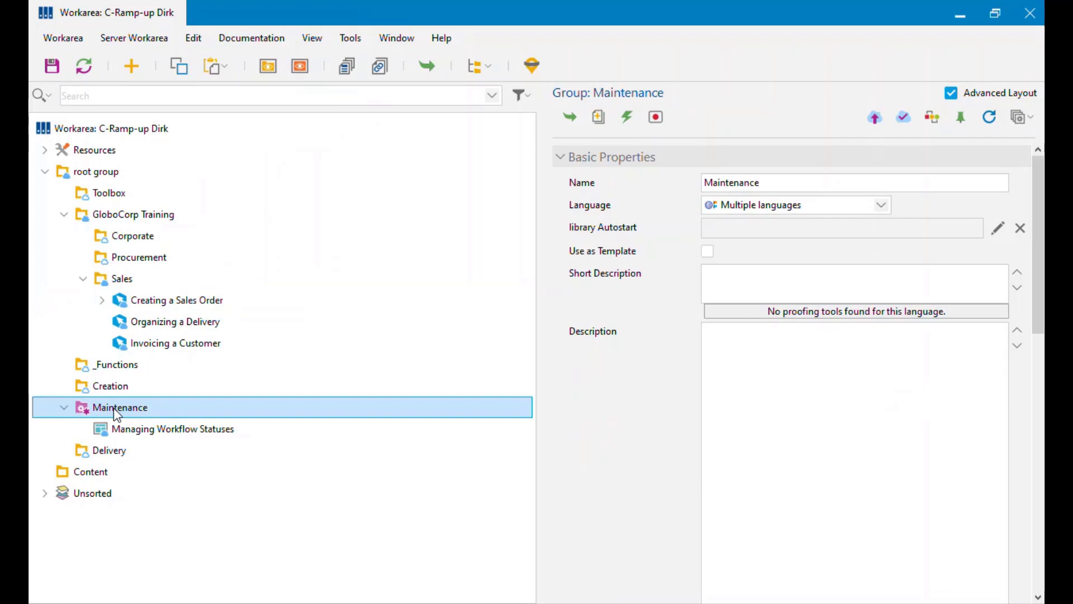
right_click(113, 407)
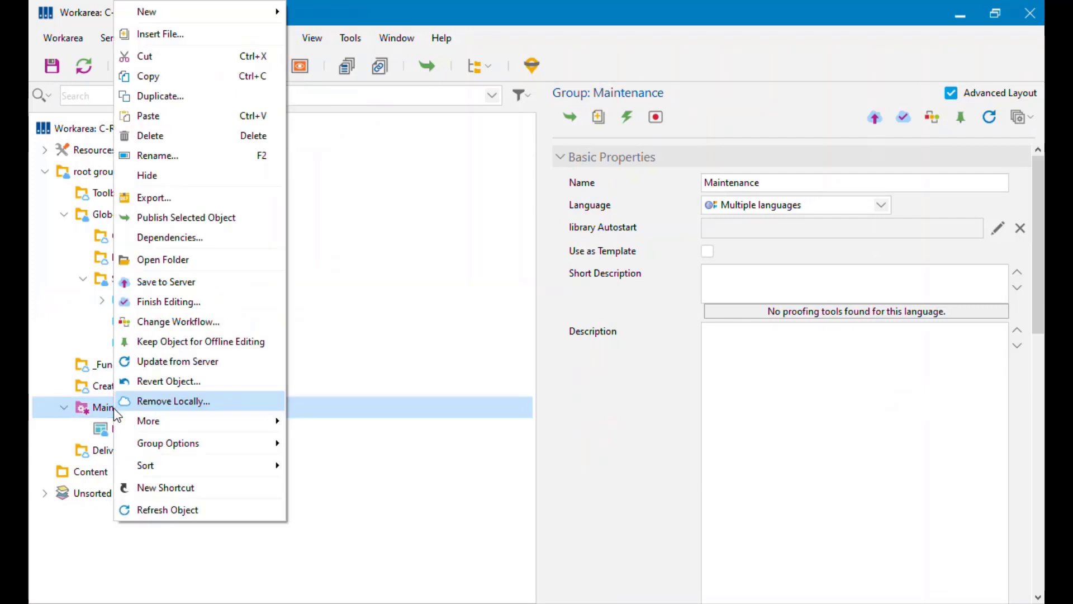
left_click(172, 112)
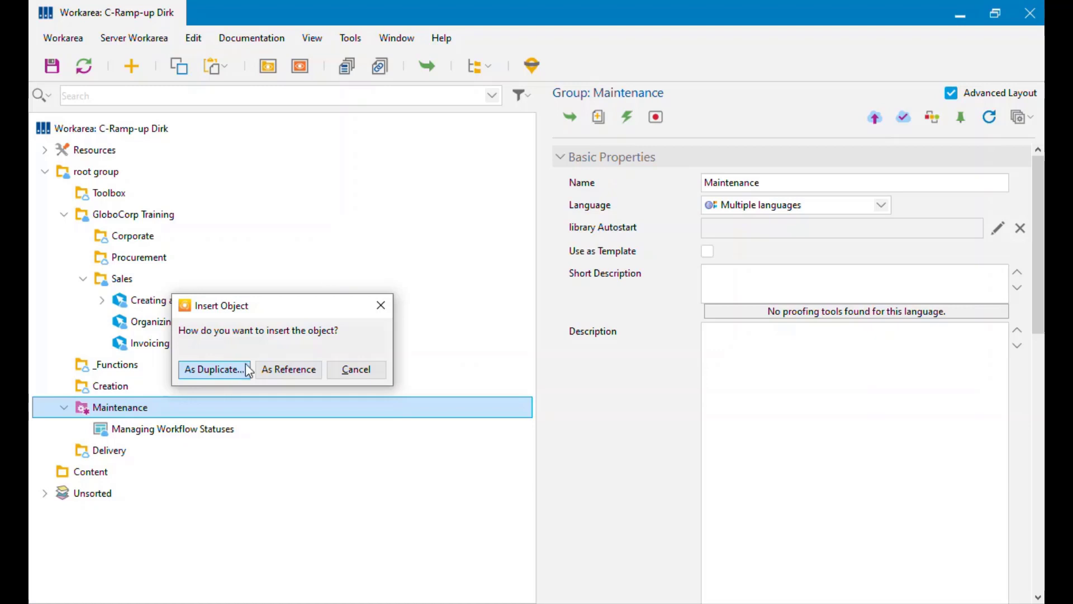
left_click(304, 370)
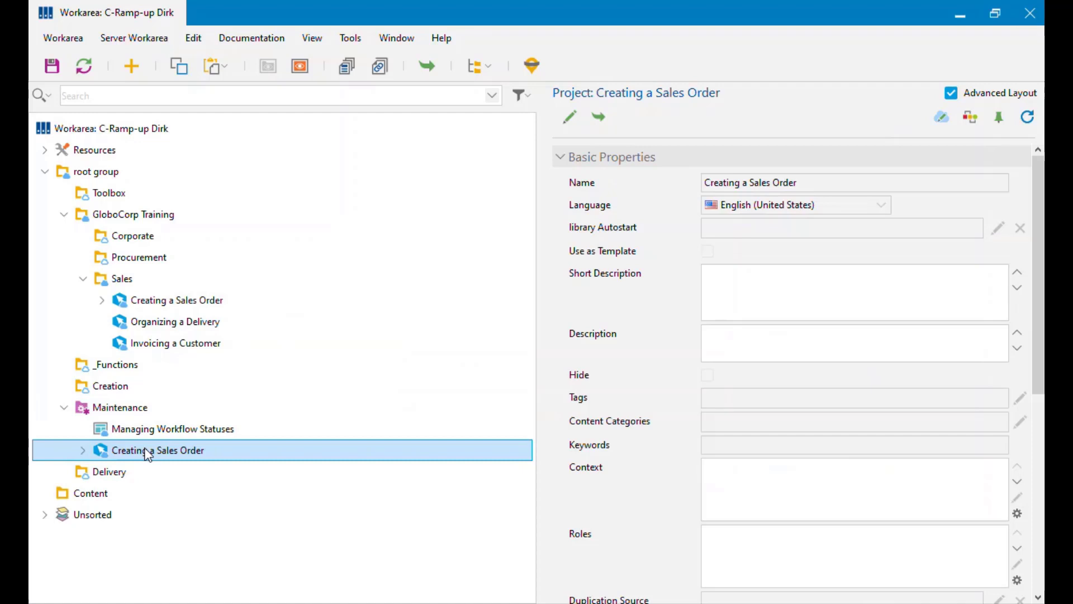
Copy the Creating a Sales Order project from the Maintenance group and paste it into the Content group as a reference
right_click(143, 449)
left_click(185, 122)
left_click(88, 493)
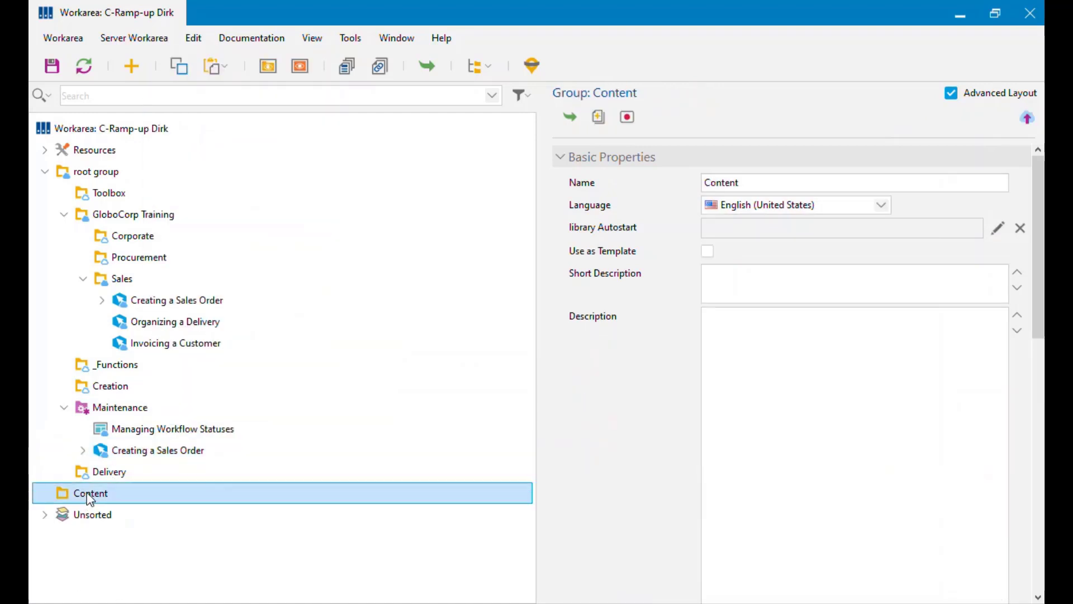
right_click(88, 493)
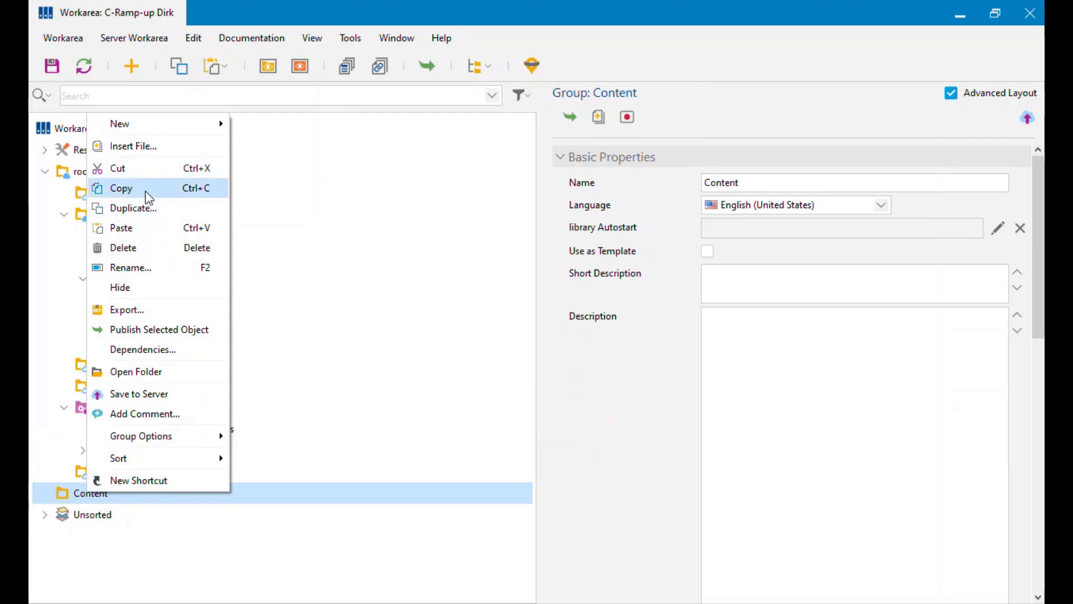
left_click(145, 226)
left_click(280, 368)
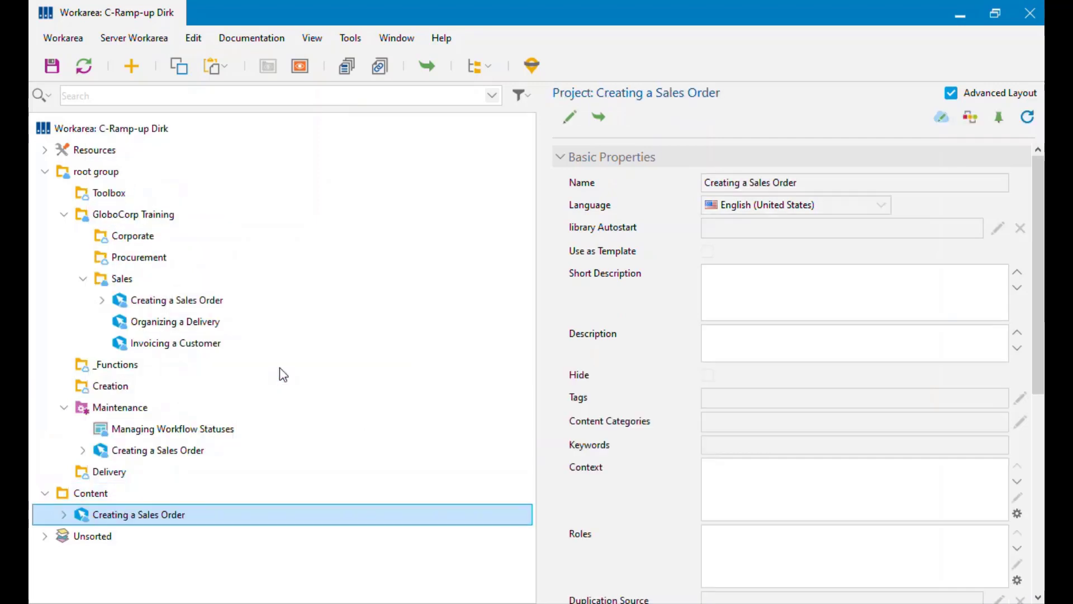
Examine the project UID in the Local Preview start link of the Creating a Sales Order entry under Content
left_click(193, 301)
left_click(191, 450)
left_click(177, 516)
left_click_drag(1038, 313, 1038, 507)
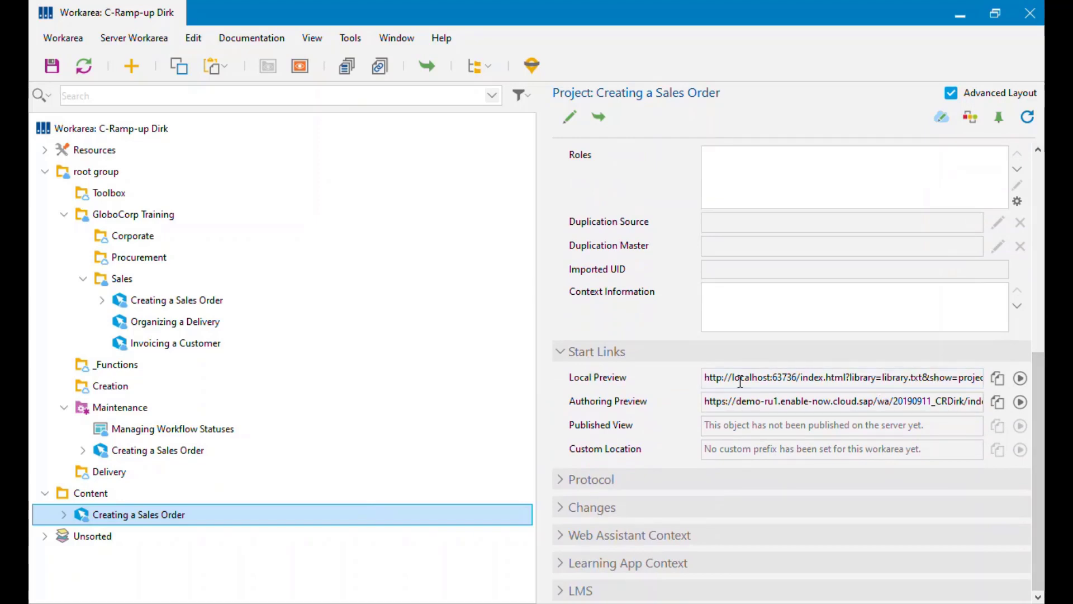
double_click(919, 378)
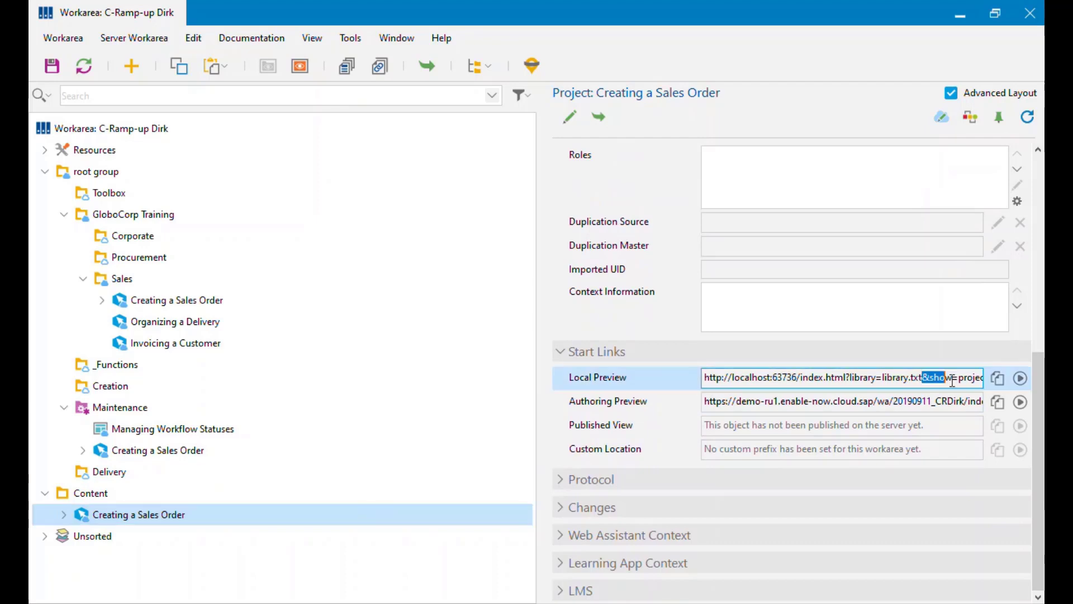
left_click(870, 378)
left_click_drag(860, 378, 987, 378)
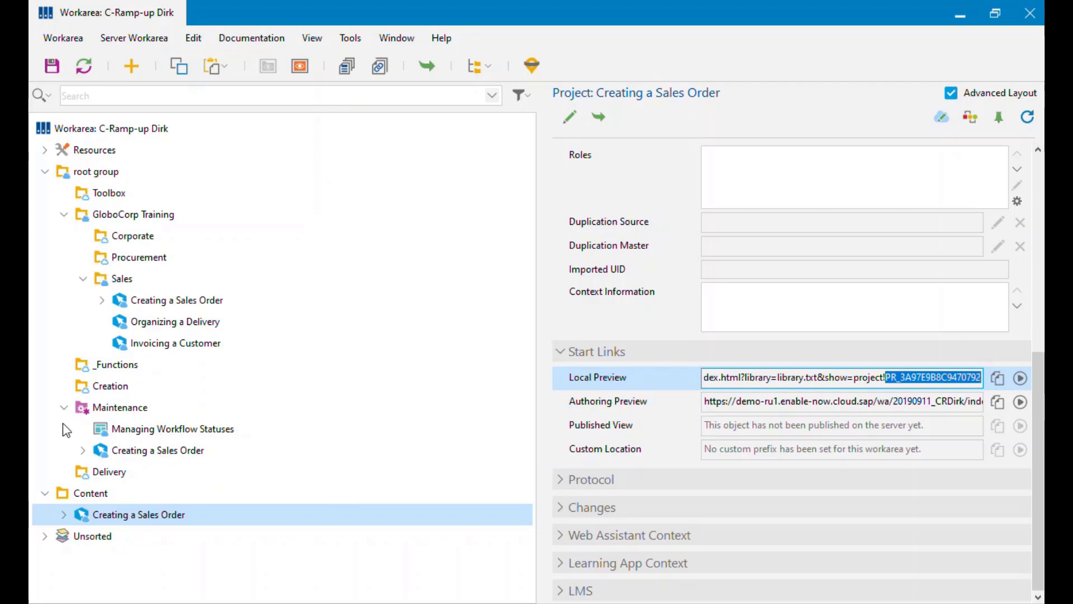
Compare the project UID in the Local Preview start links of the Maintenance and Sales entries of Creating a Sales Order
left_click(173, 454)
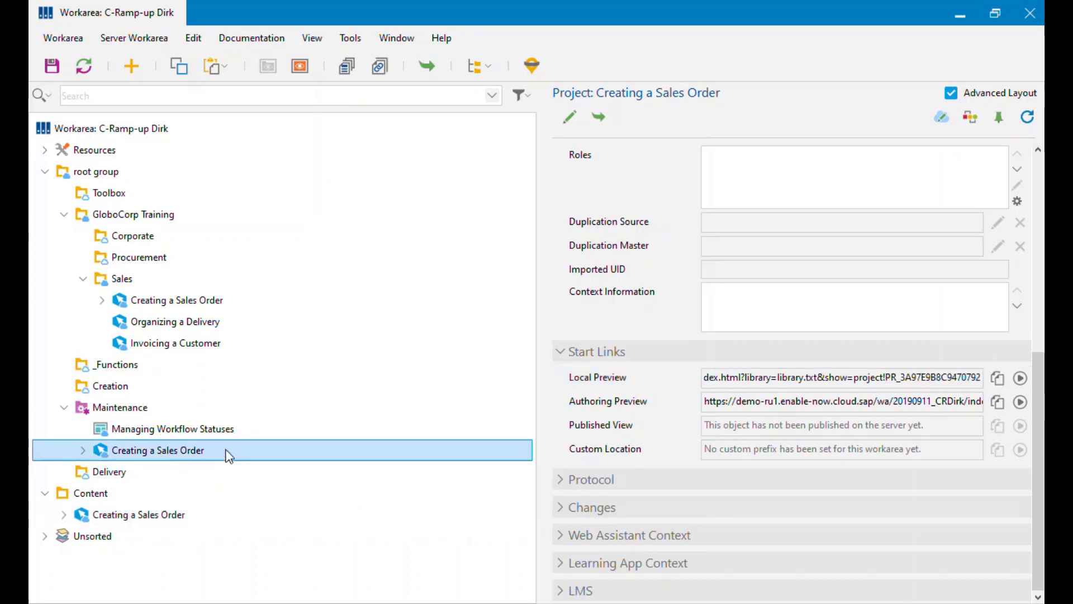
mouse_move(901, 377)
left_mouse_down()
mouse_move(932, 378)
mouse_move(920, 378)
left_mouse_up()
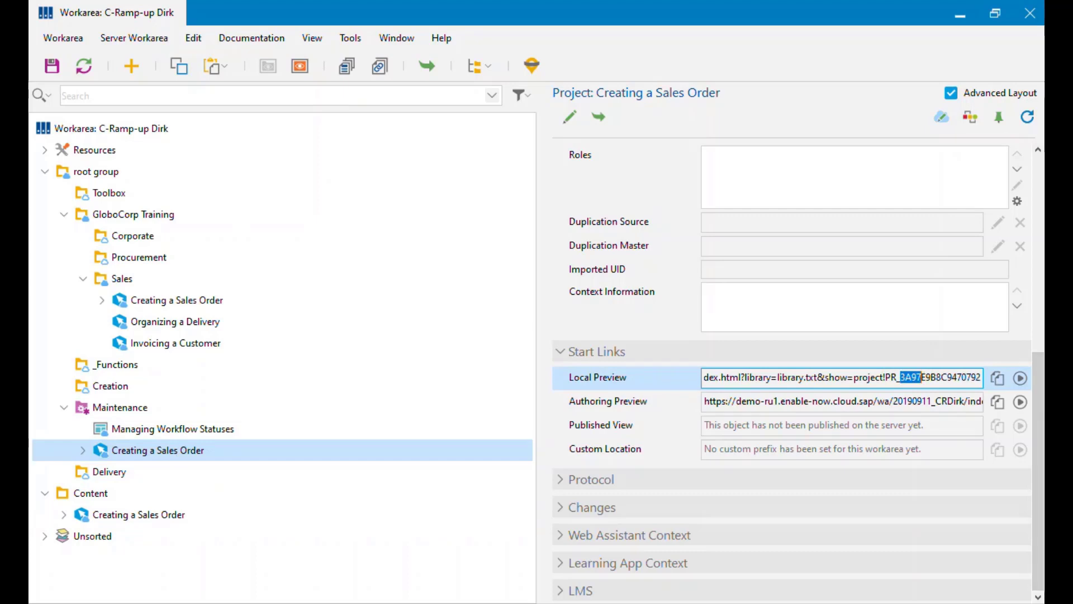
left_click(155, 347)
left_click(178, 304)
double_click(958, 376)
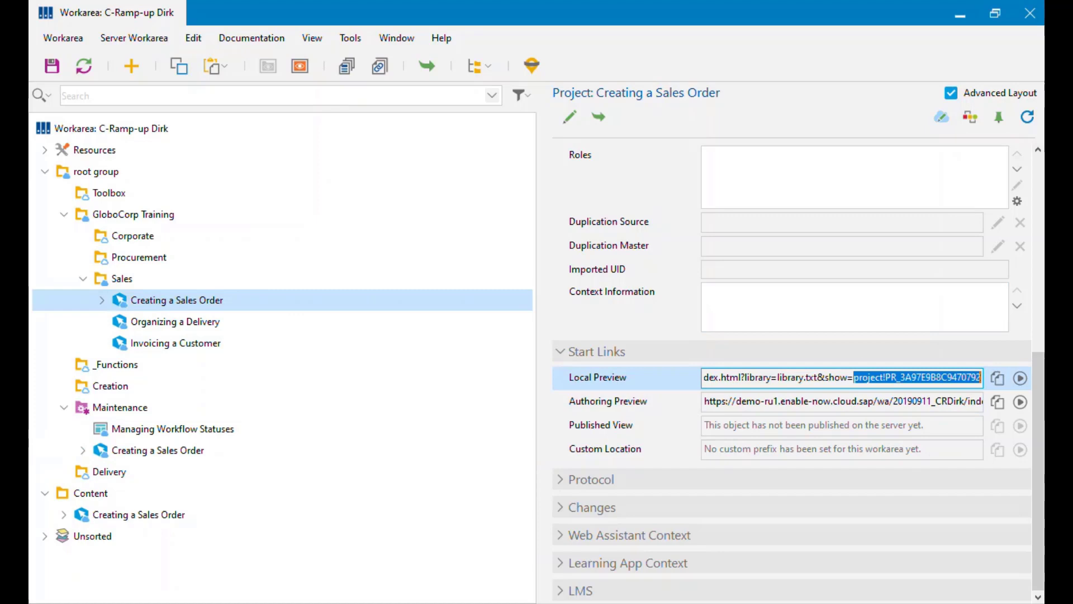
left_click(902, 376)
left_click_drag(902, 376, 1018, 380)
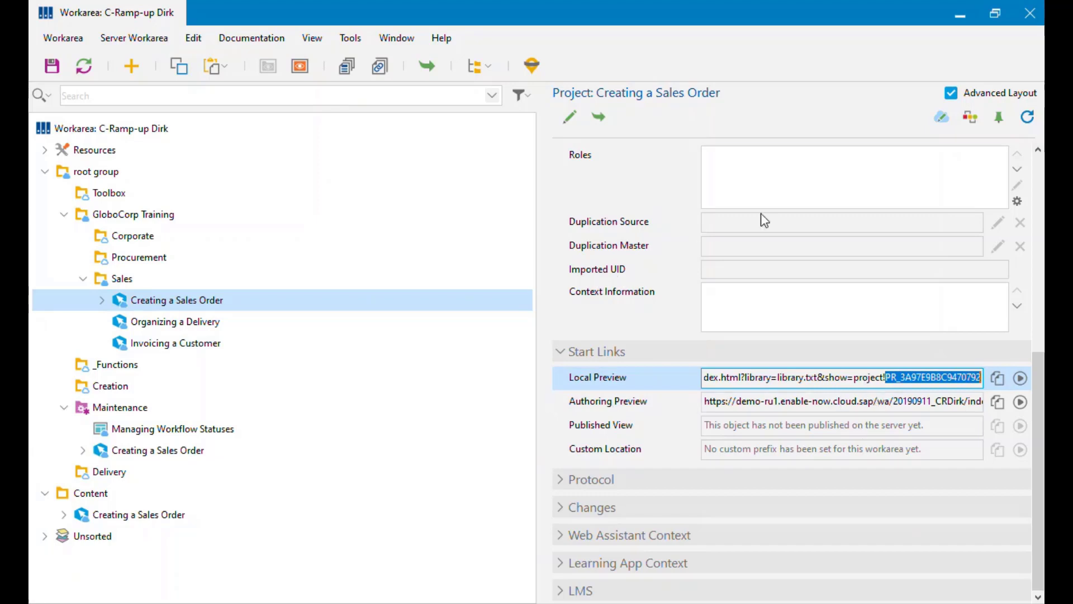
Show the structure reference counter in the workarea tree
left_click(309, 38)
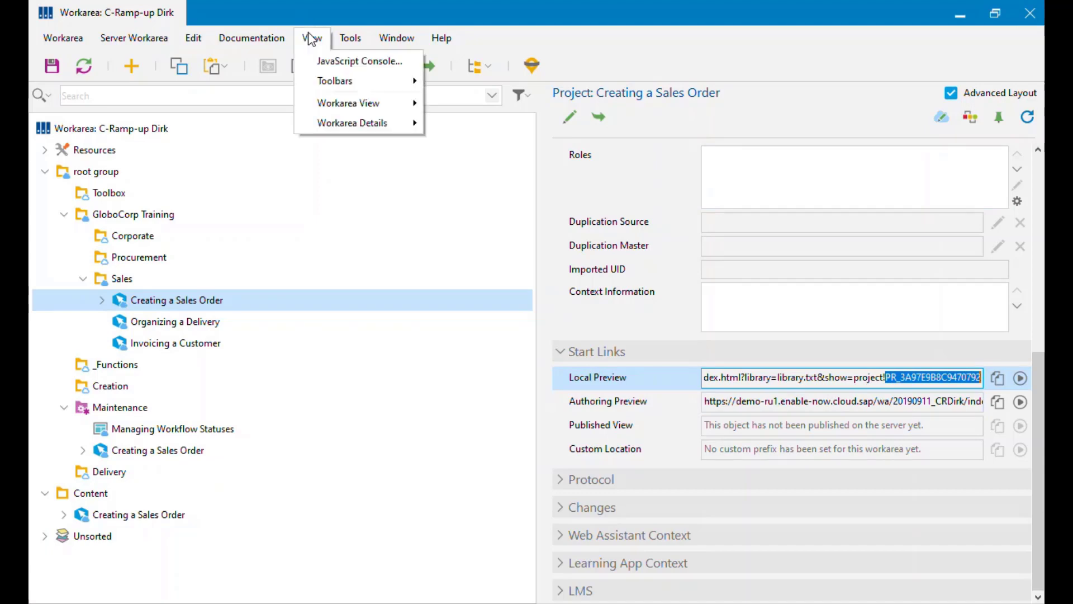
mouse_move(332, 130)
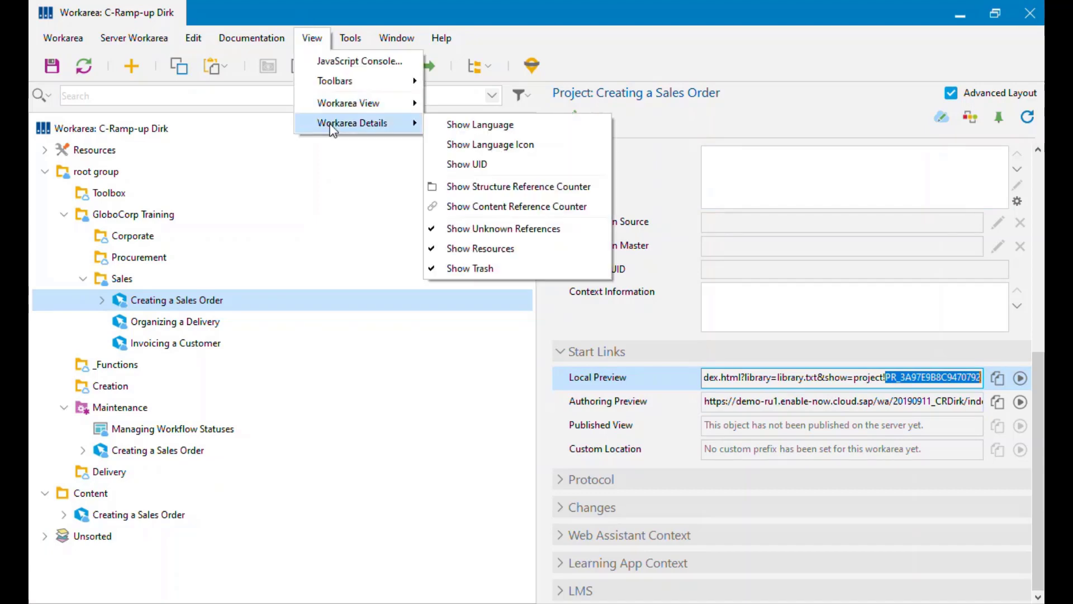
left_click(543, 188)
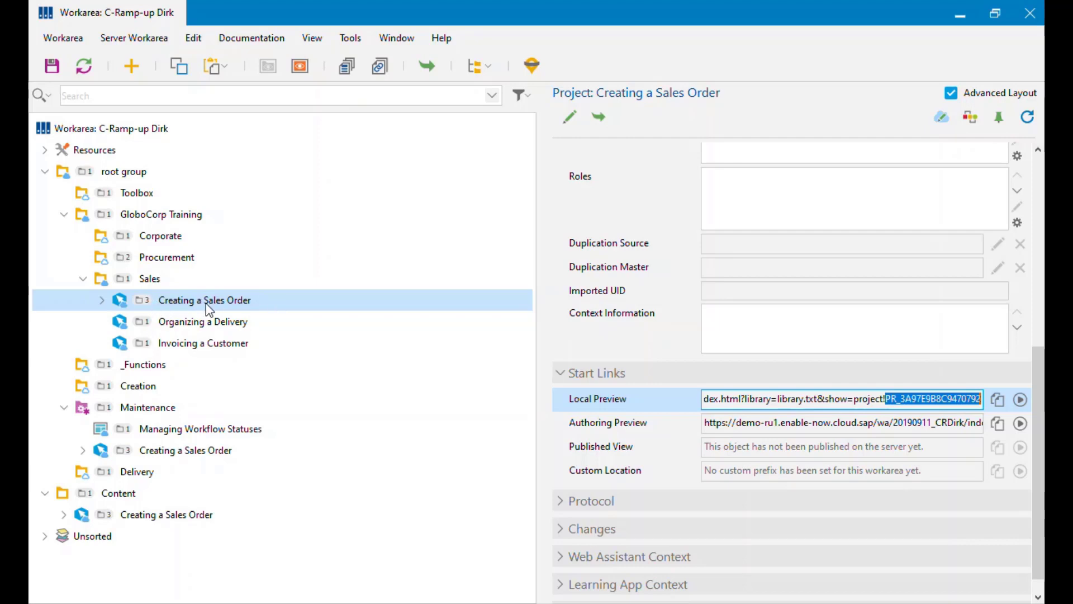
Examine the structure references of Creating a Sales Order by locating the Content, Maintenance and Sales groups, and go to the Maintenance group
scroll(1041, 457, "up", 1)
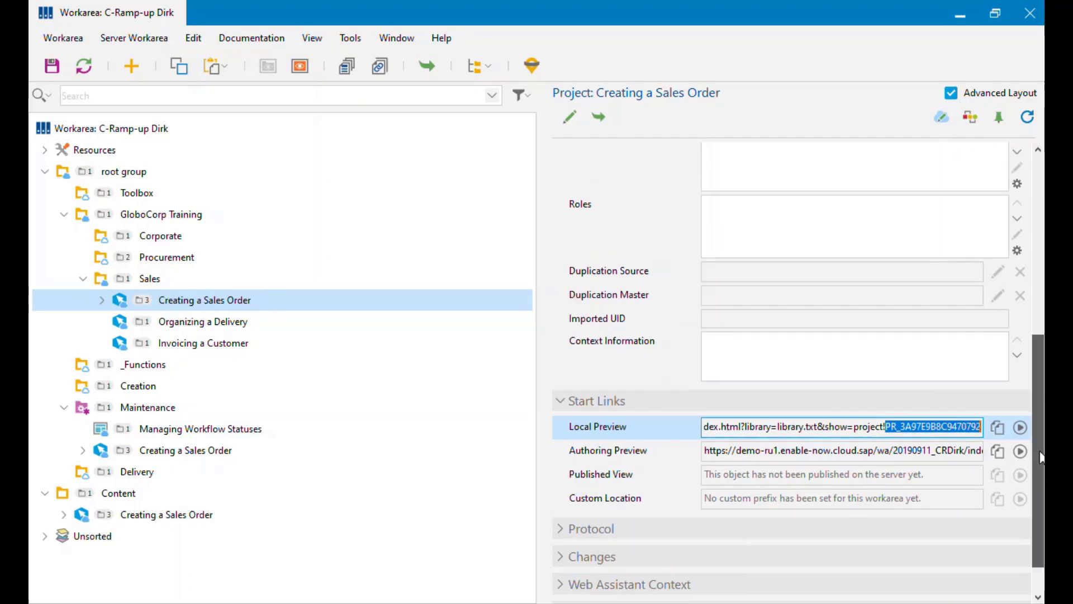
scroll(1041, 457, "up", 10)
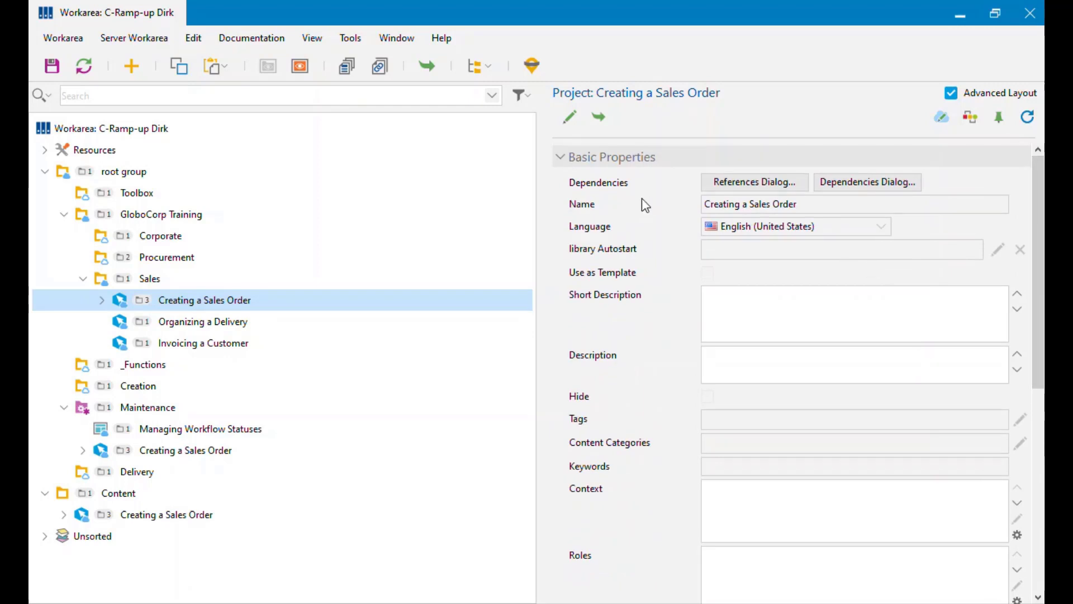
left_click(764, 185)
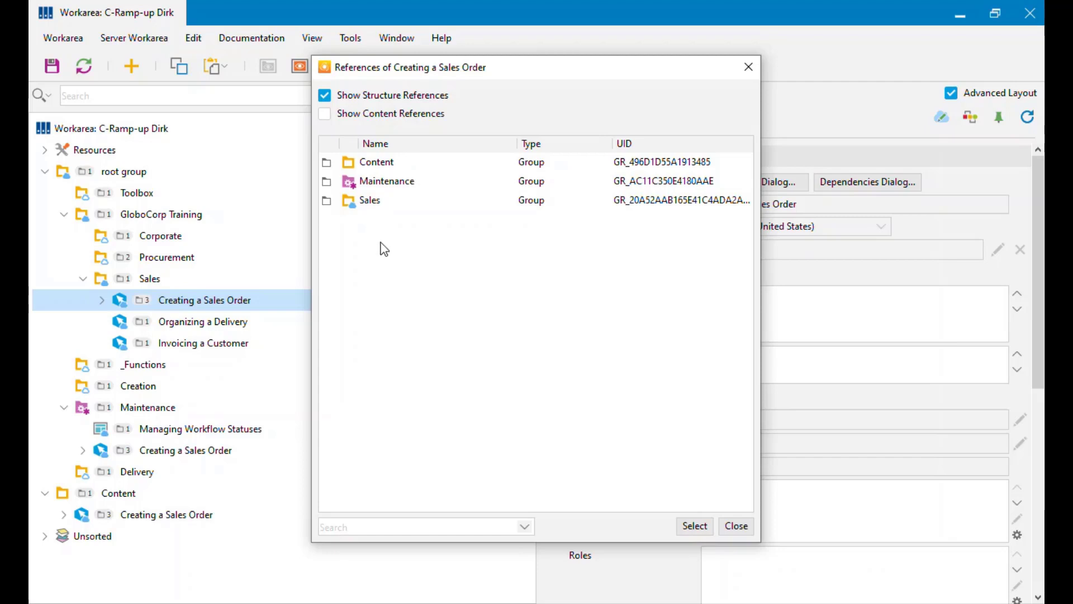
left_click(378, 166)
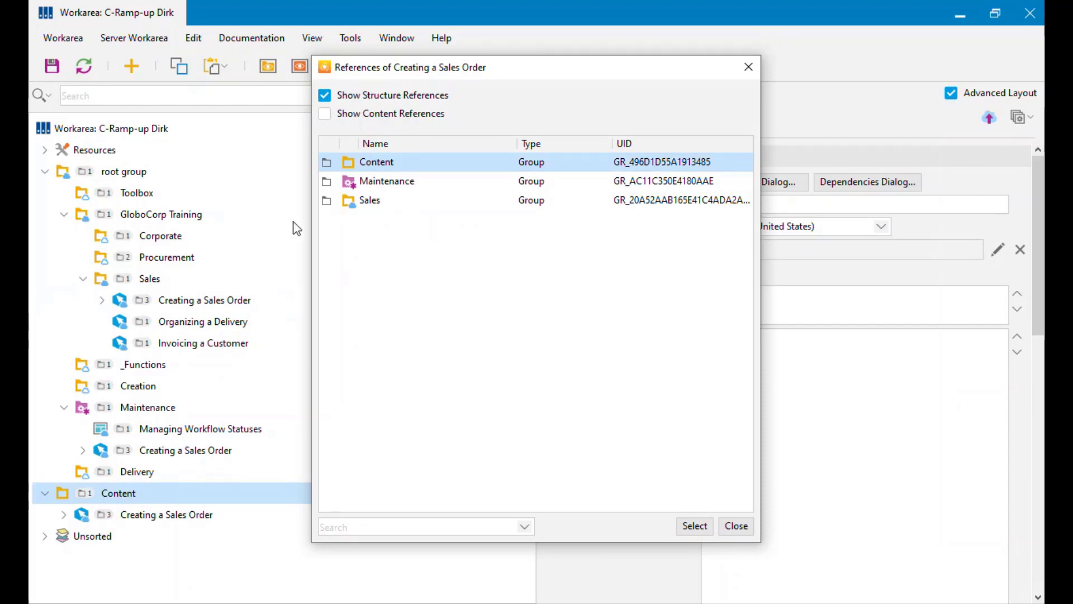
left_click(396, 183)
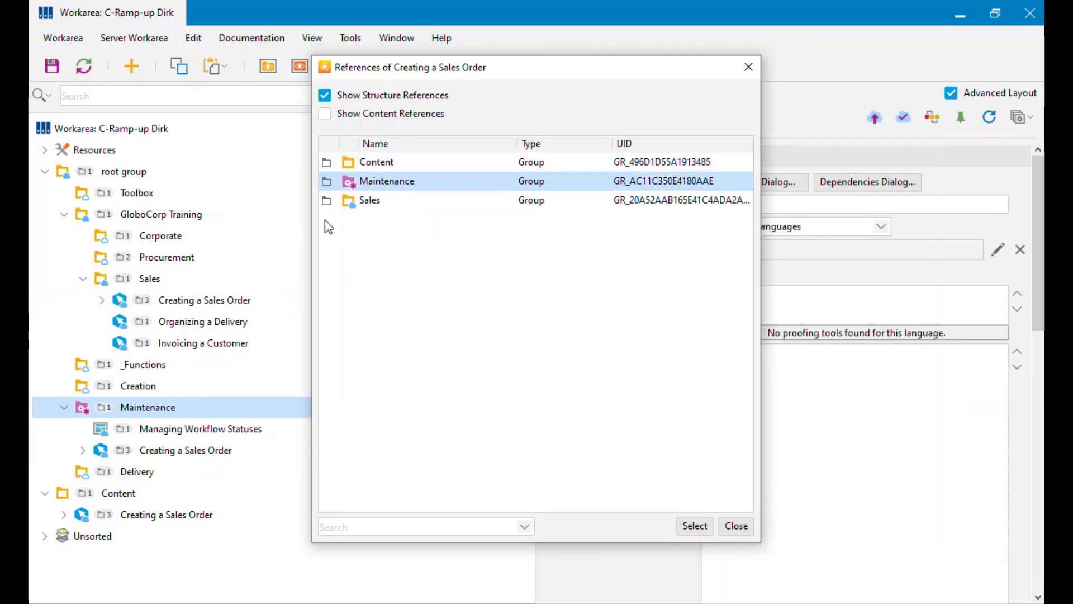
left_click(373, 201)
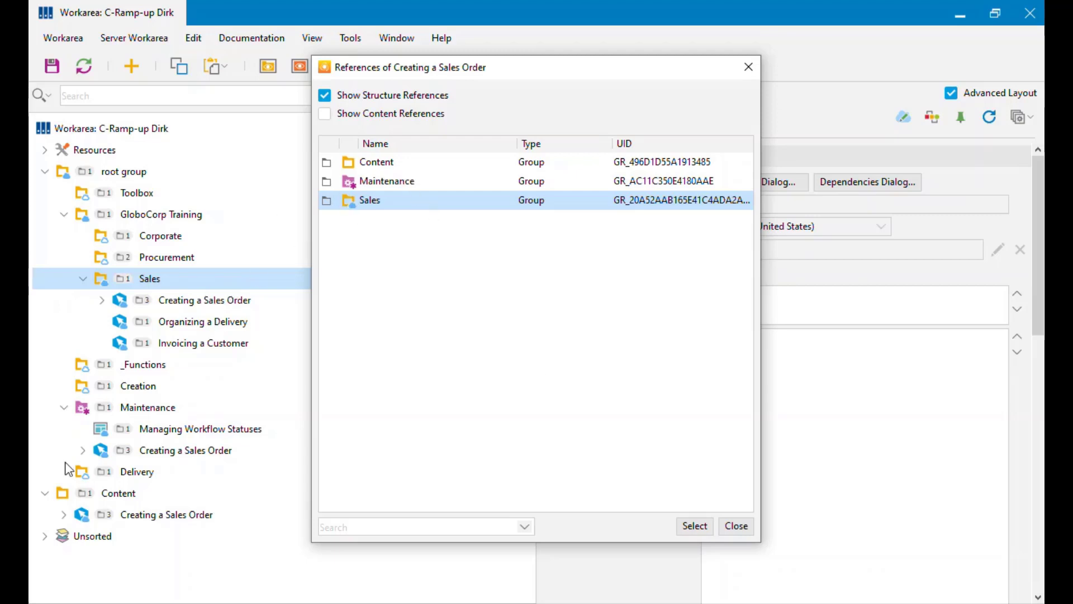
left_click(395, 184)
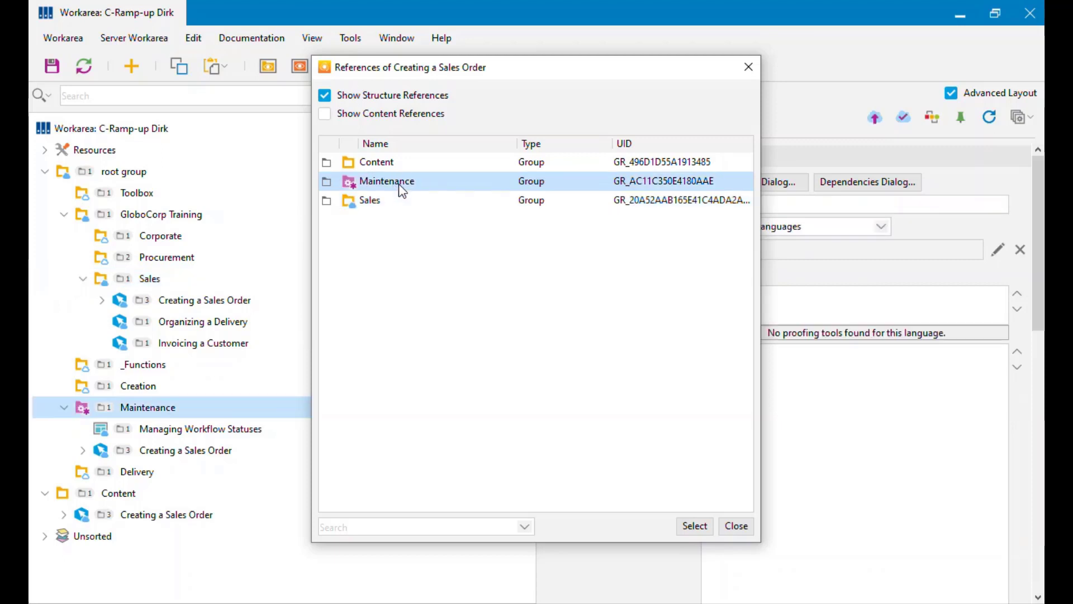
left_click(694, 526)
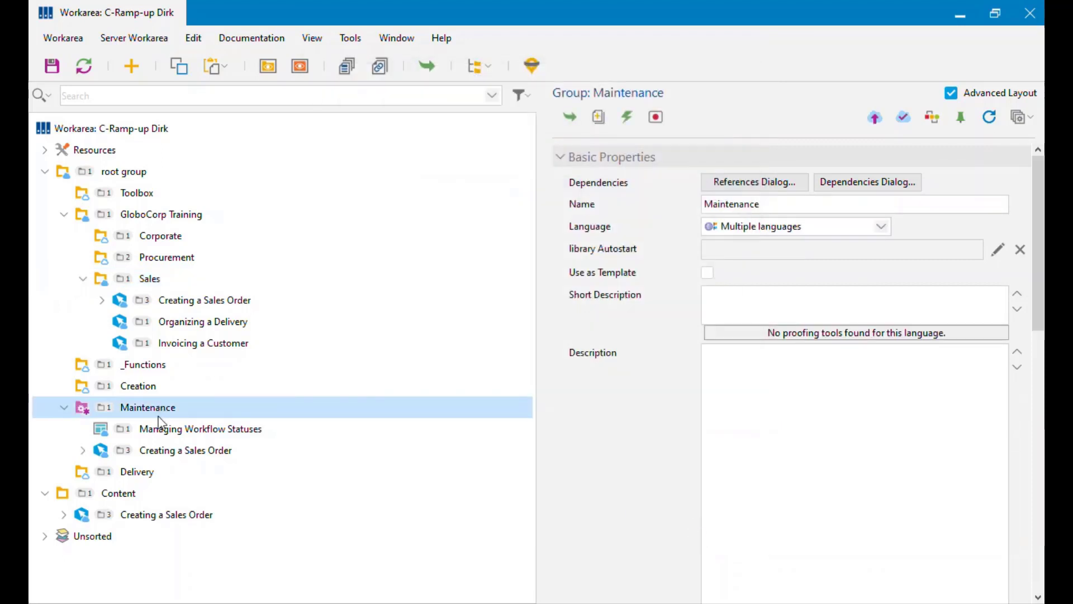
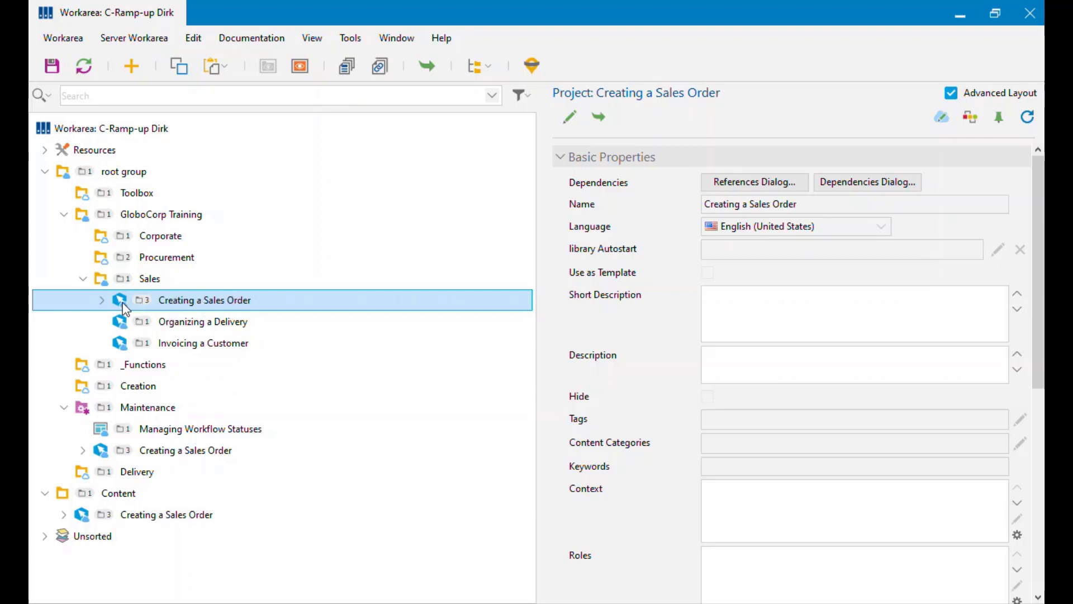
Delete the Creating a Sales Order project from the Sales group, keeping the Delete on server option enabled
right_click(194, 297)
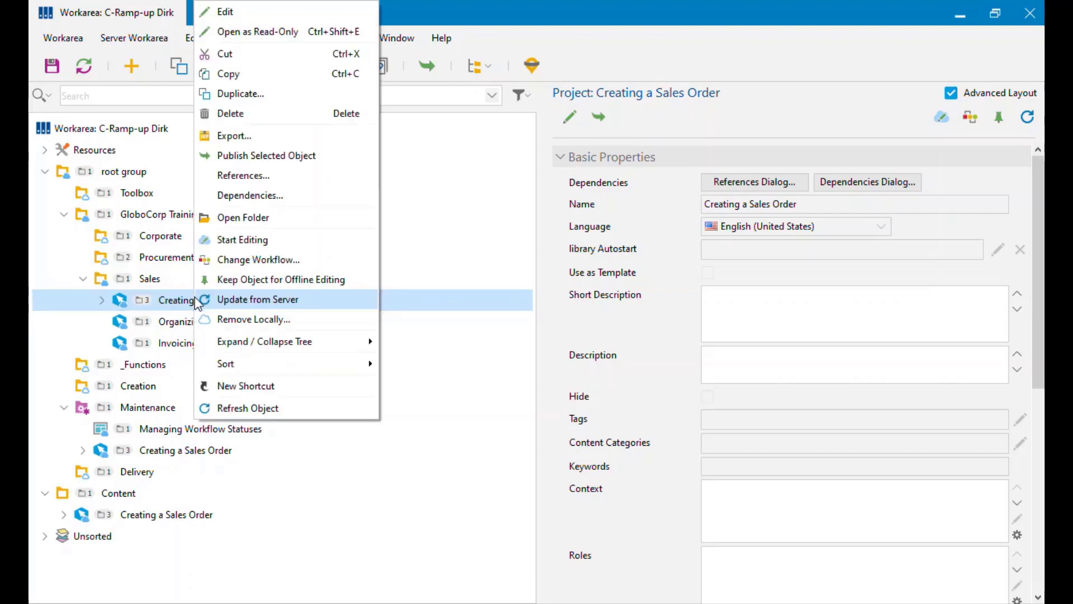
left_click(246, 119)
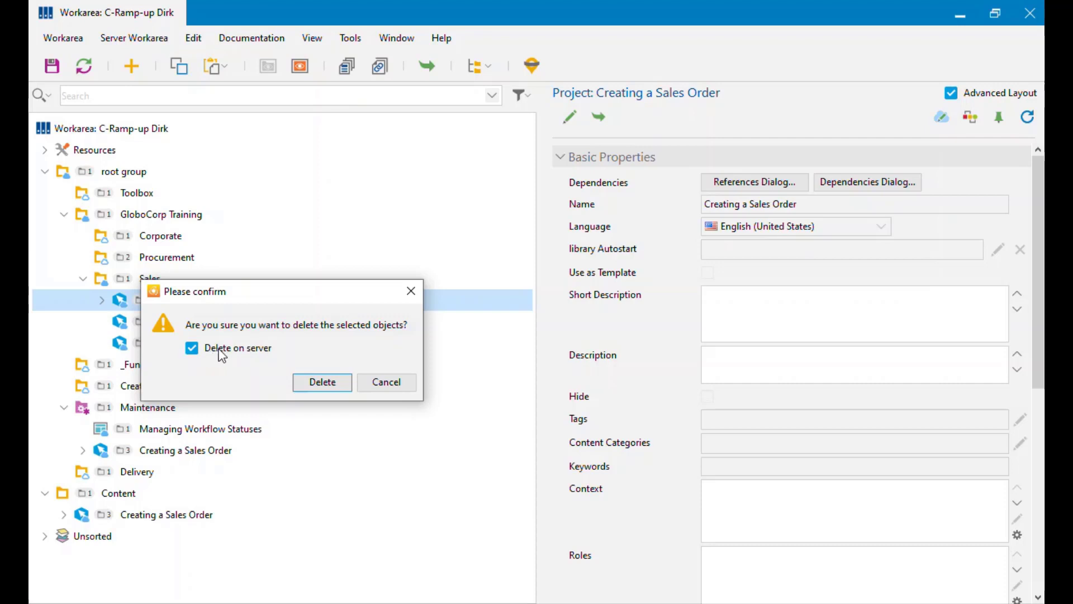
left_click(322, 383)
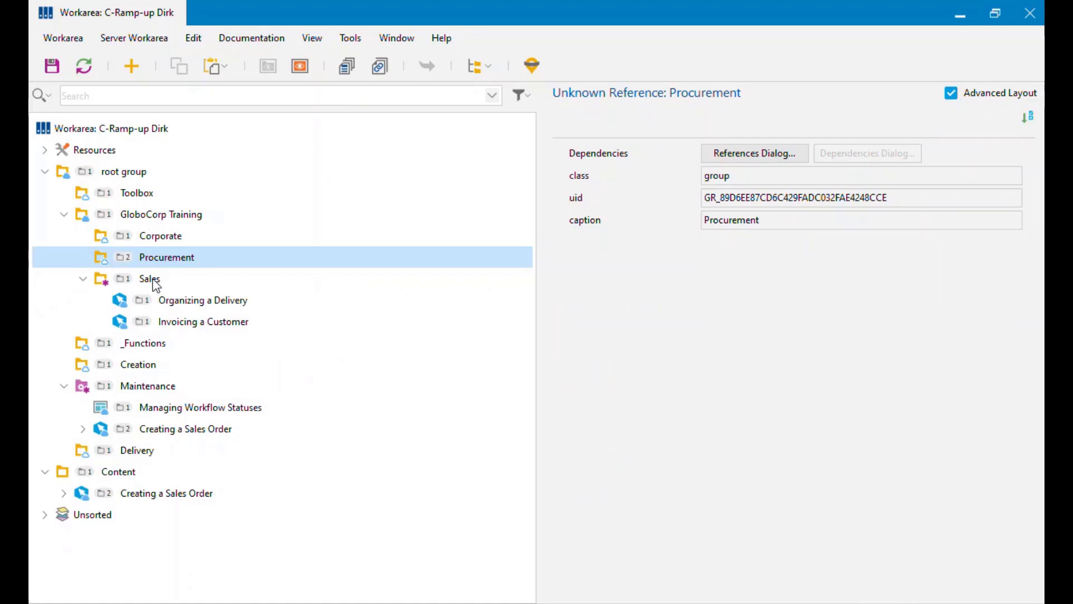
Delete the Creating a Sales Order project from the Content group, keeping the Delete on server option enabled
left_click(162, 431)
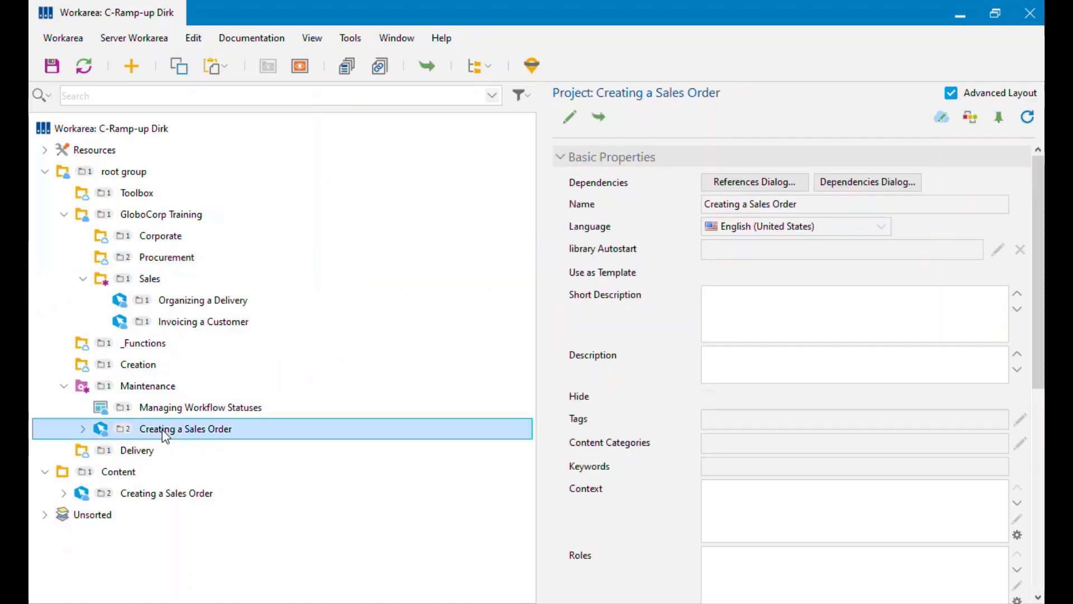
left_click(167, 497)
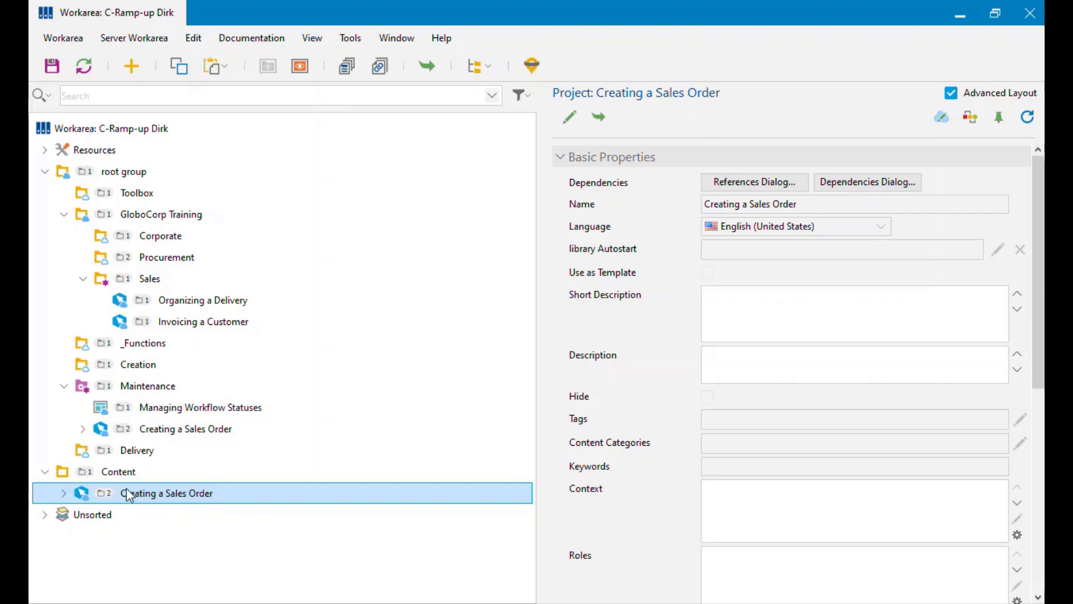
right_click(149, 493)
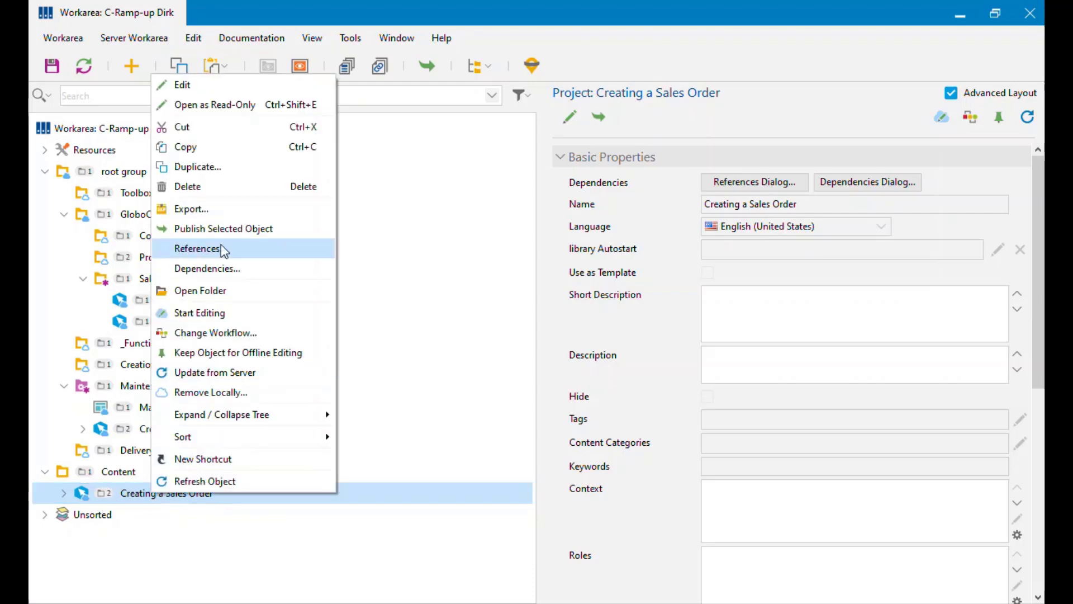
left_click(195, 188)
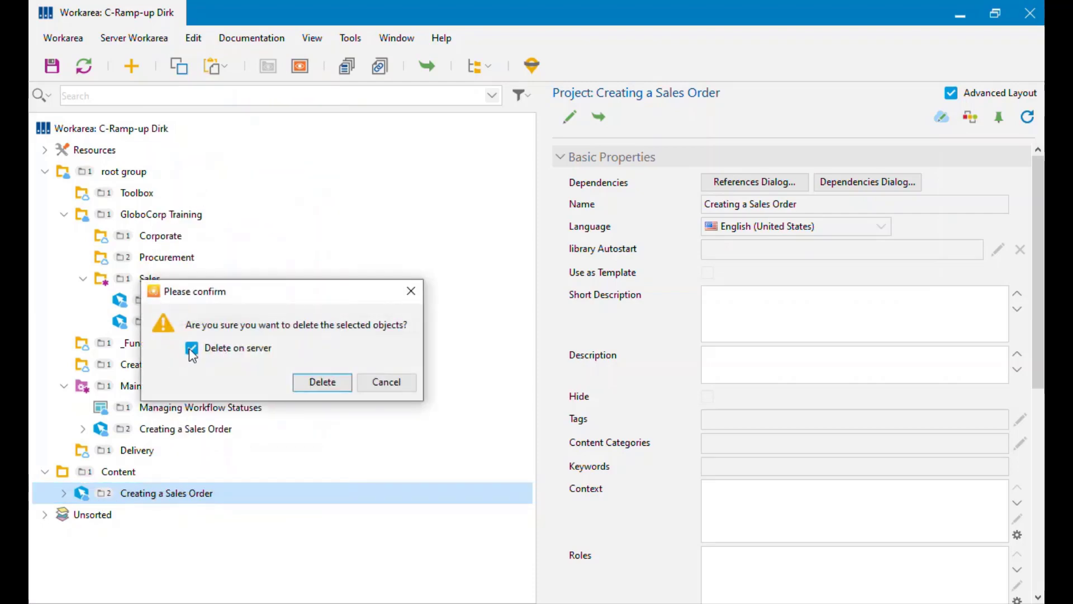
left_click(329, 384)
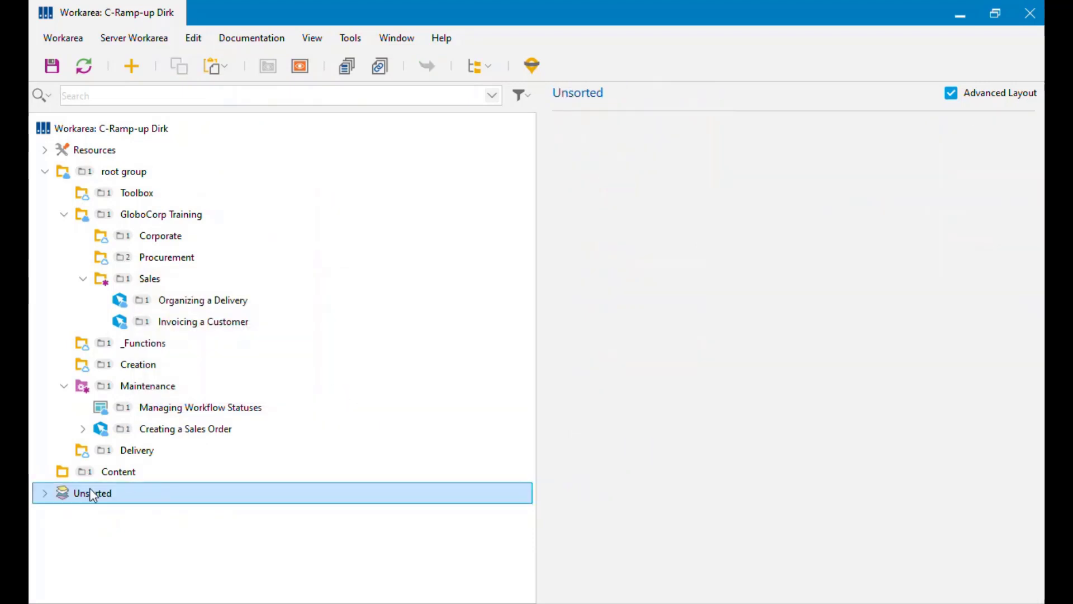
Start deleting Creating a Sales Order from the Maintenance group, toggle the Delete on server option off and on, and cancel the deletion
left_click(101, 428)
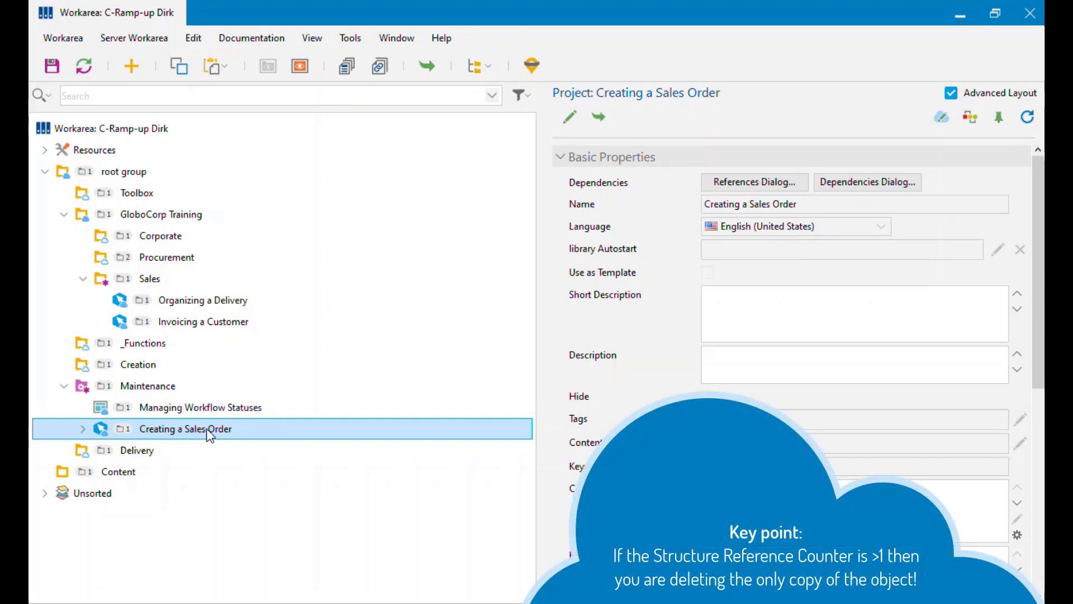
right_click(208, 433)
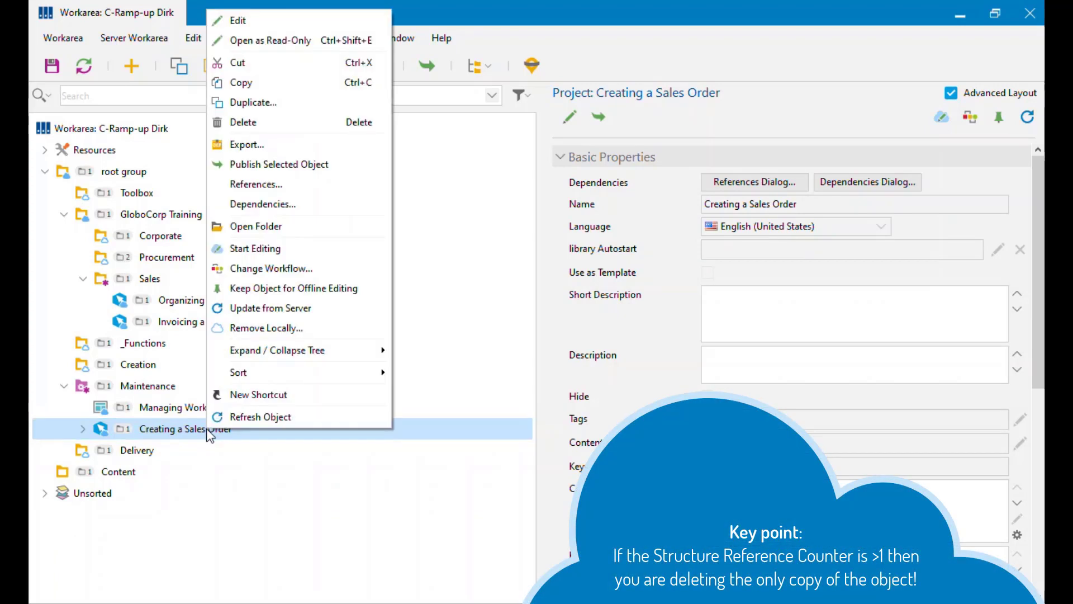
left_click(263, 122)
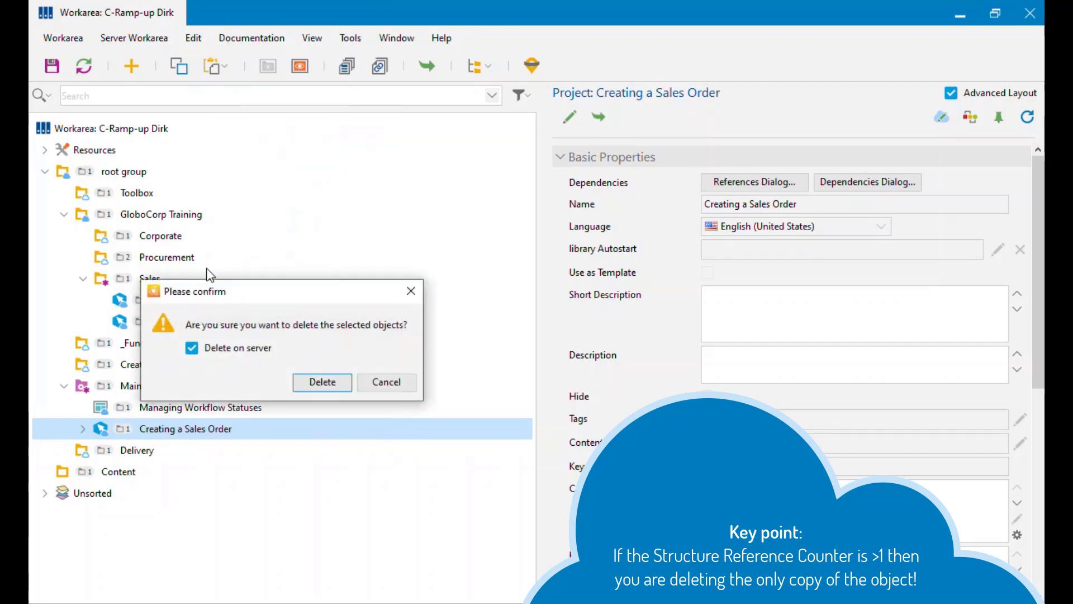
left_click(193, 349)
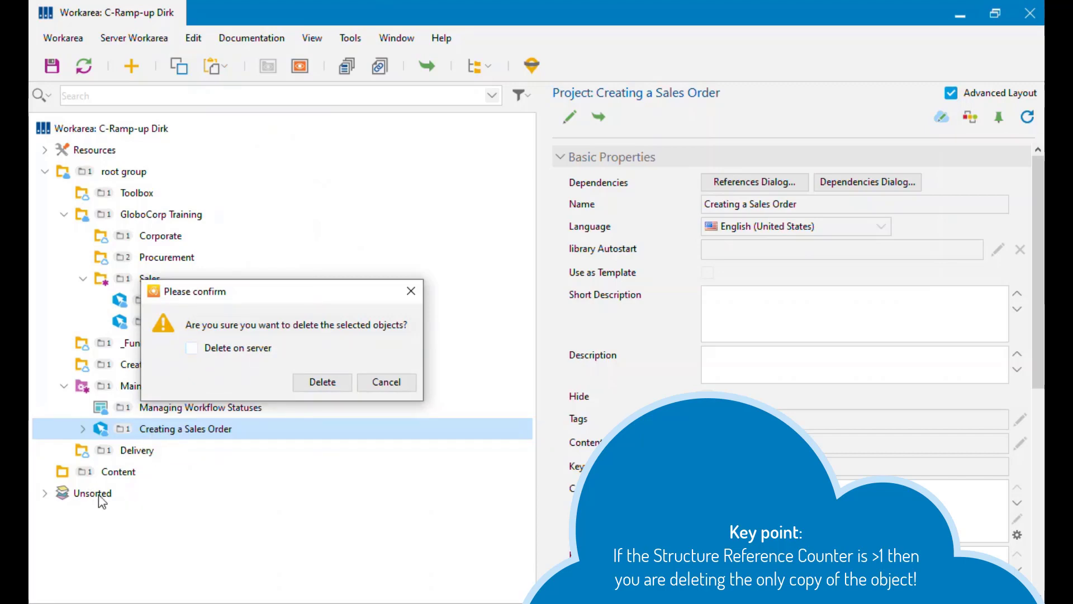
left_click(192, 348)
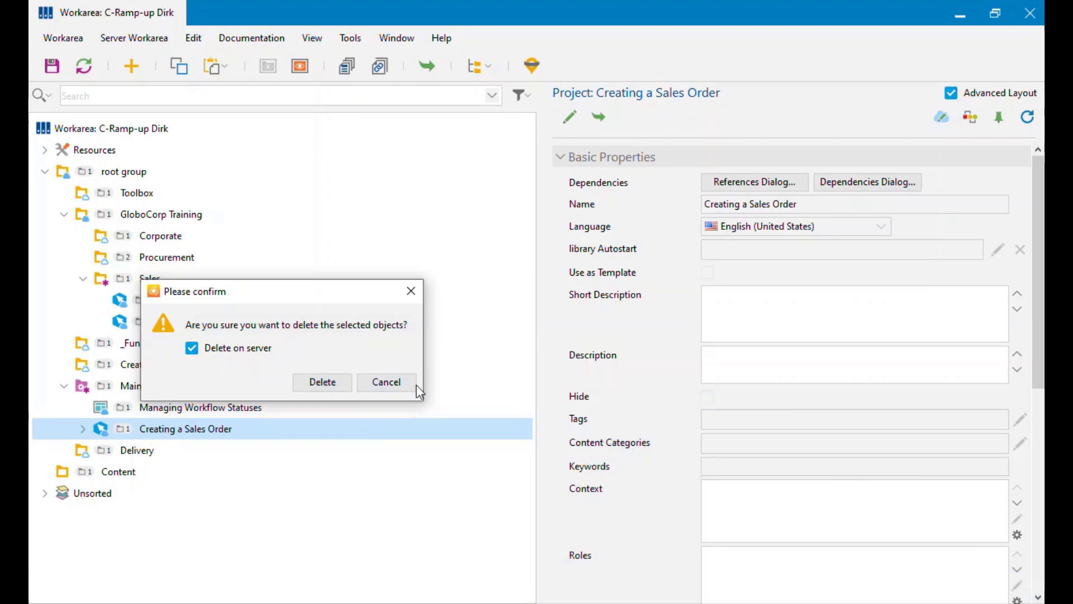
left_click(410, 385)
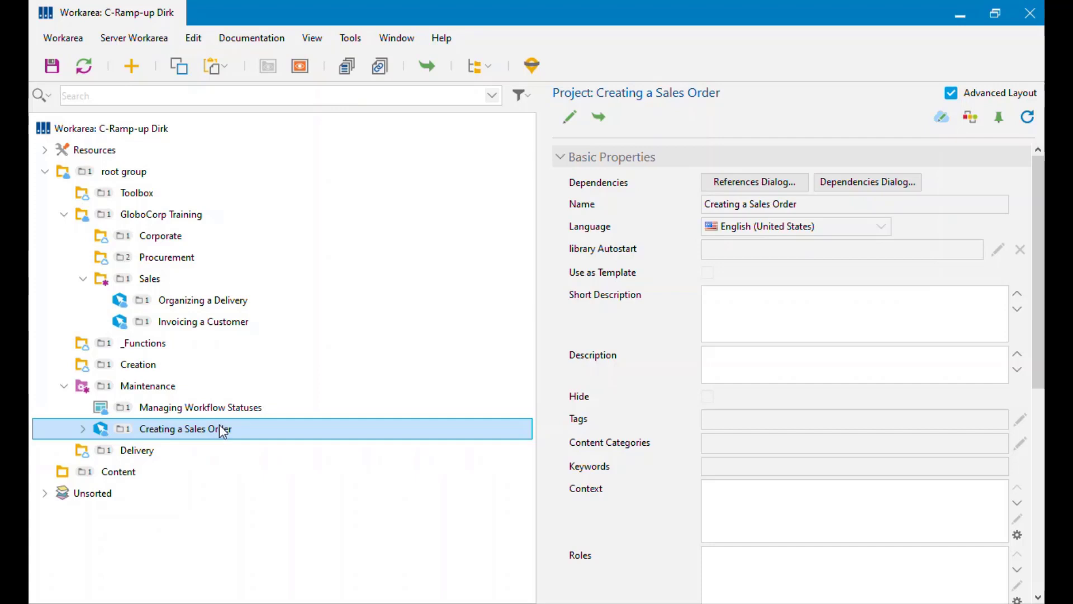
Display the workarea as a Double Tree and select Creating a Sales Order in each of the two trees
left_click(492, 64)
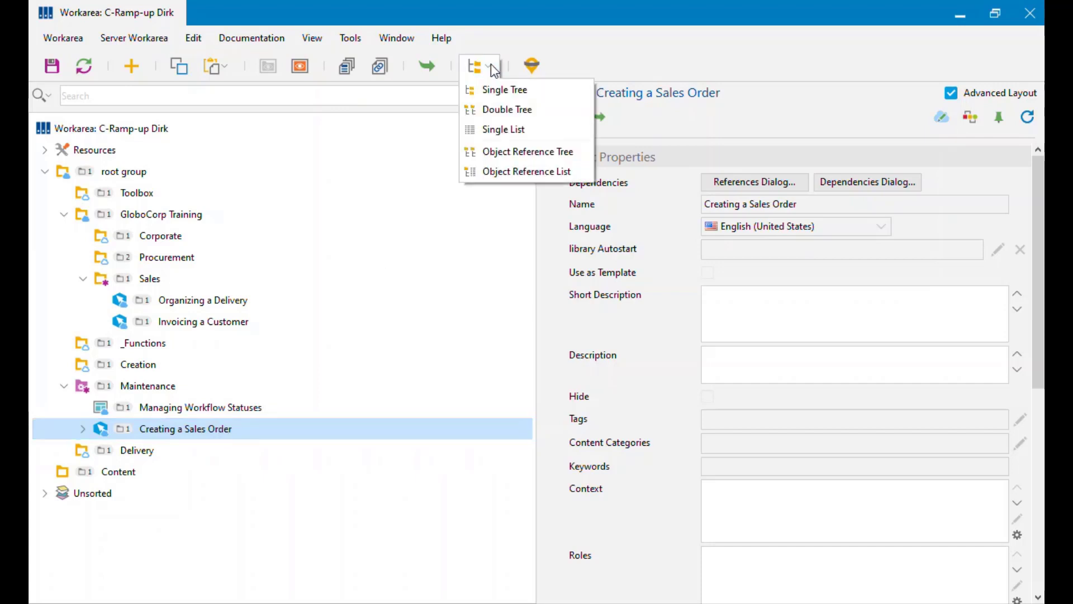
left_click(495, 114)
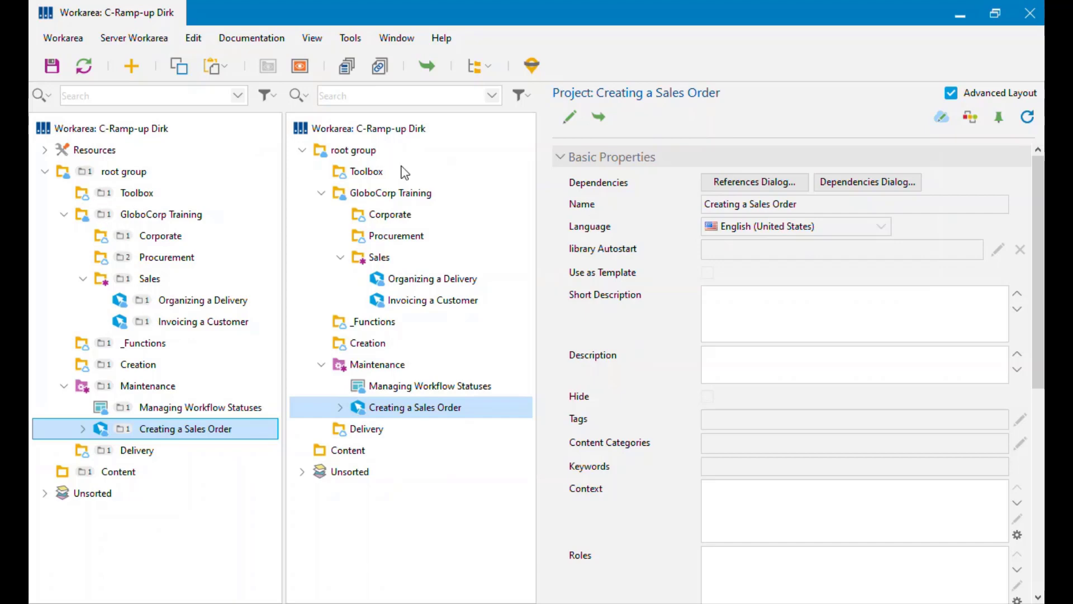
left_click(399, 409)
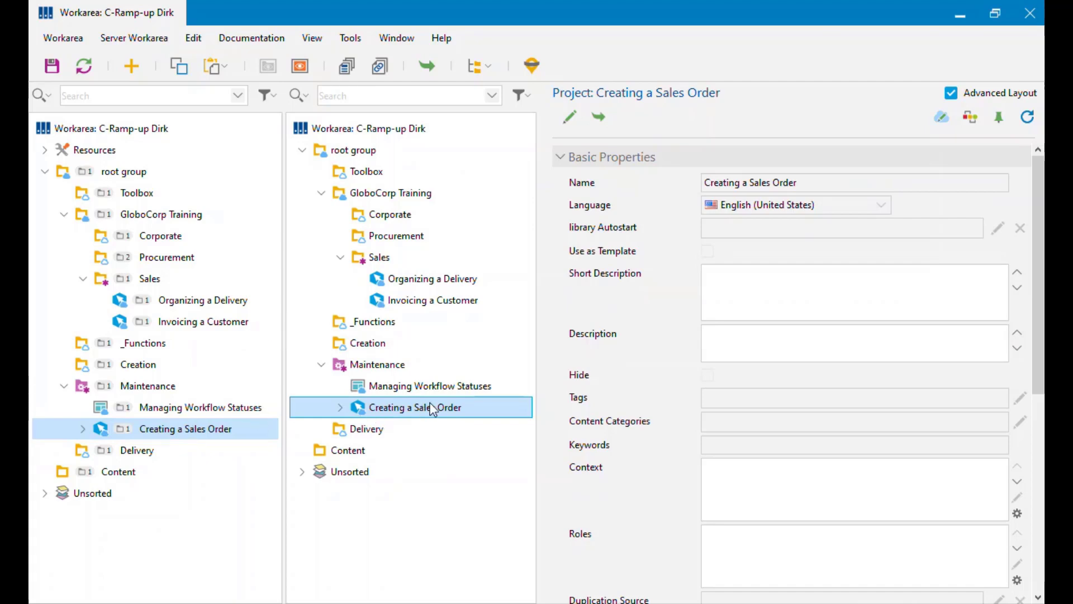
left_click(185, 429)
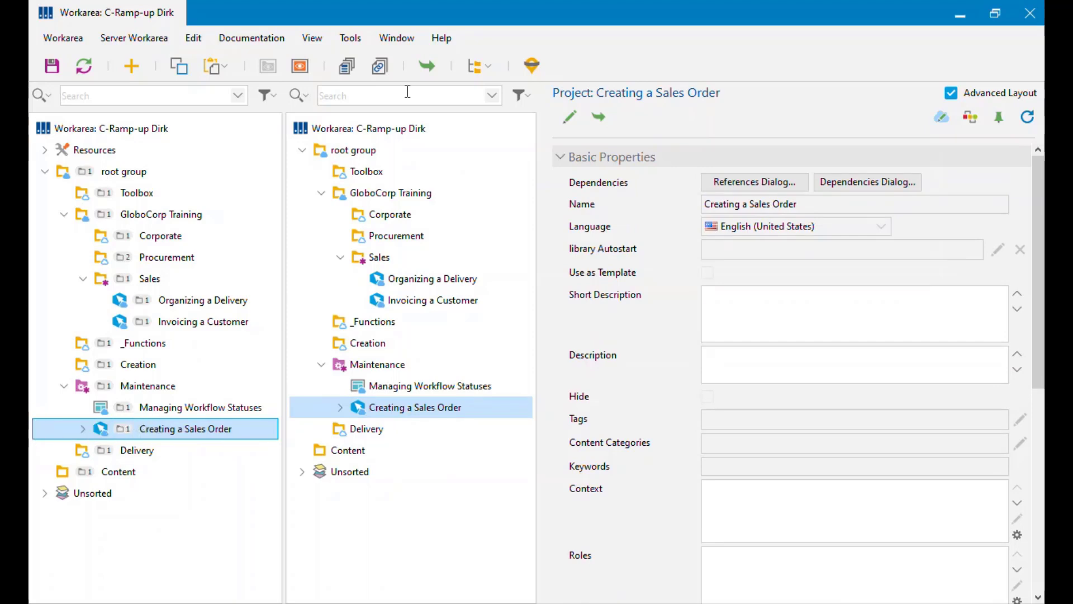
Compare the Workarea Details display options of the two trees, including the Show Structure Reference Counter setting
left_click(312, 37)
mouse_move(330, 121)
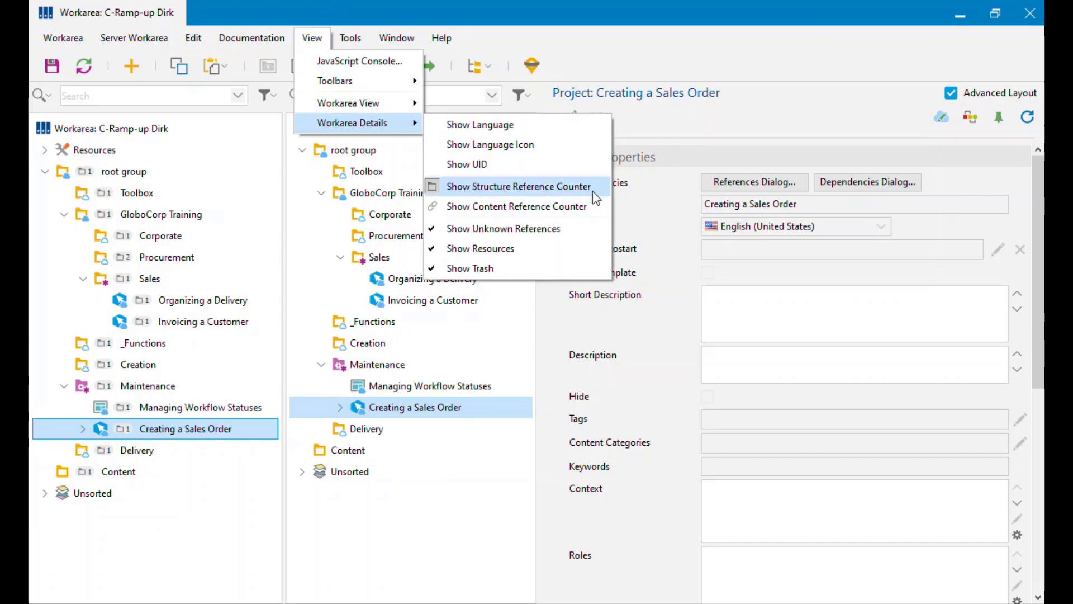
left_click(312, 37)
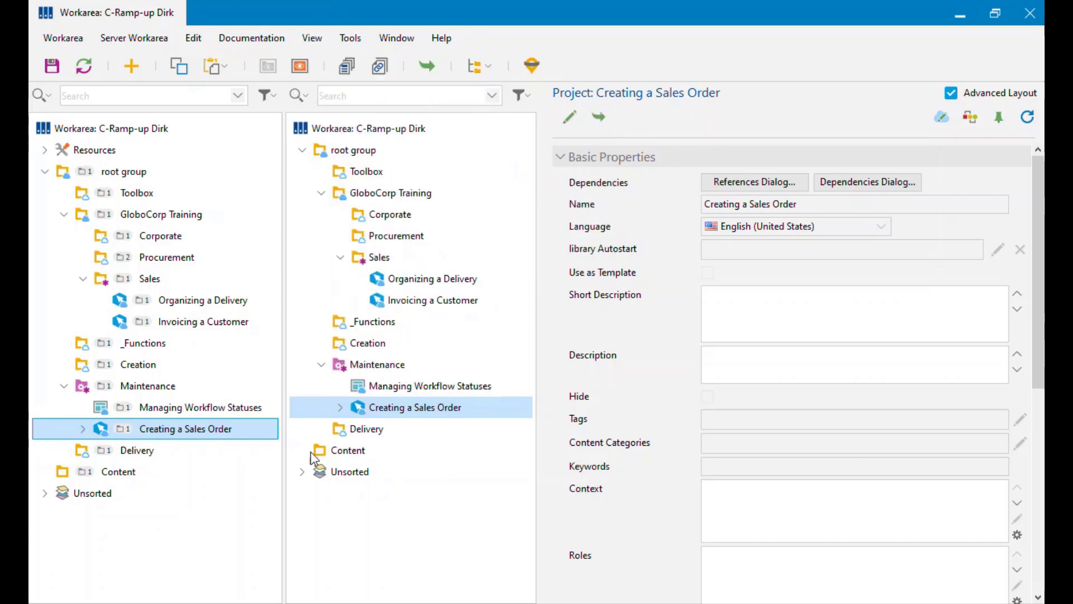
left_click(330, 408)
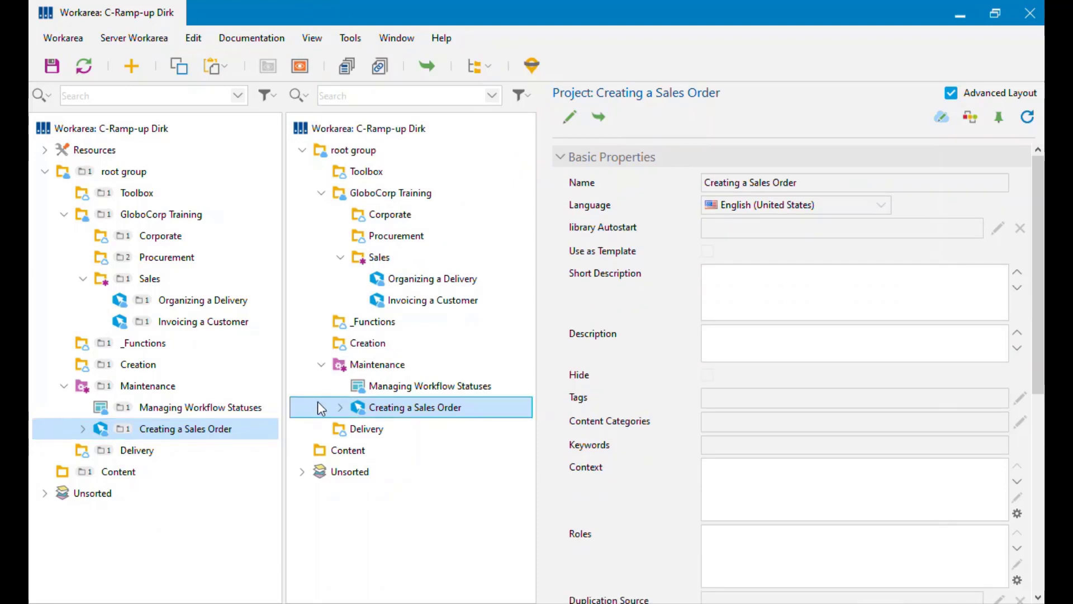
left_click(320, 36)
mouse_move(347, 120)
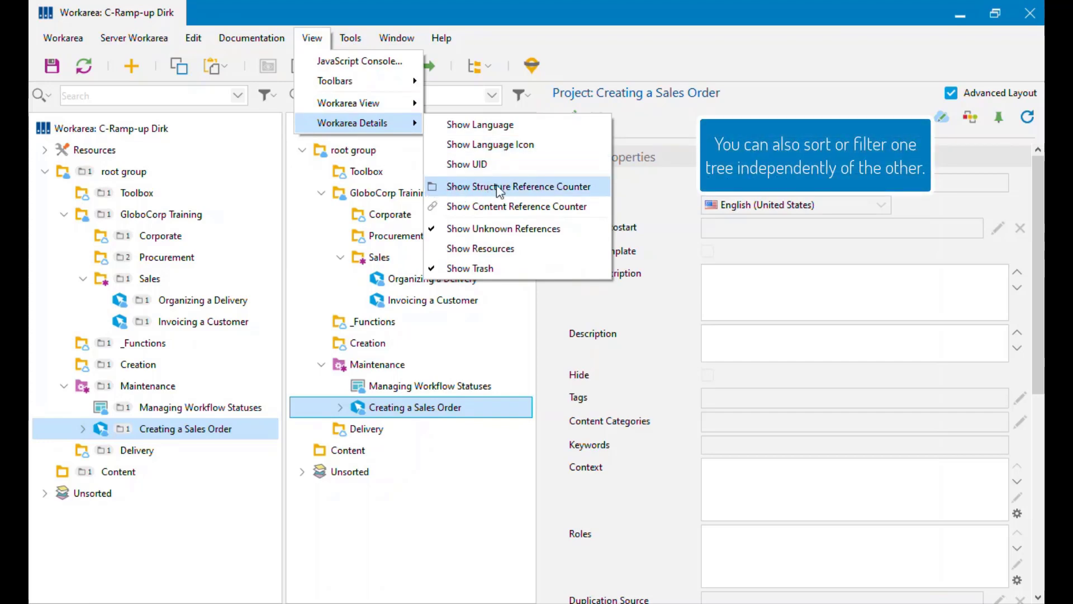
left_click(311, 38)
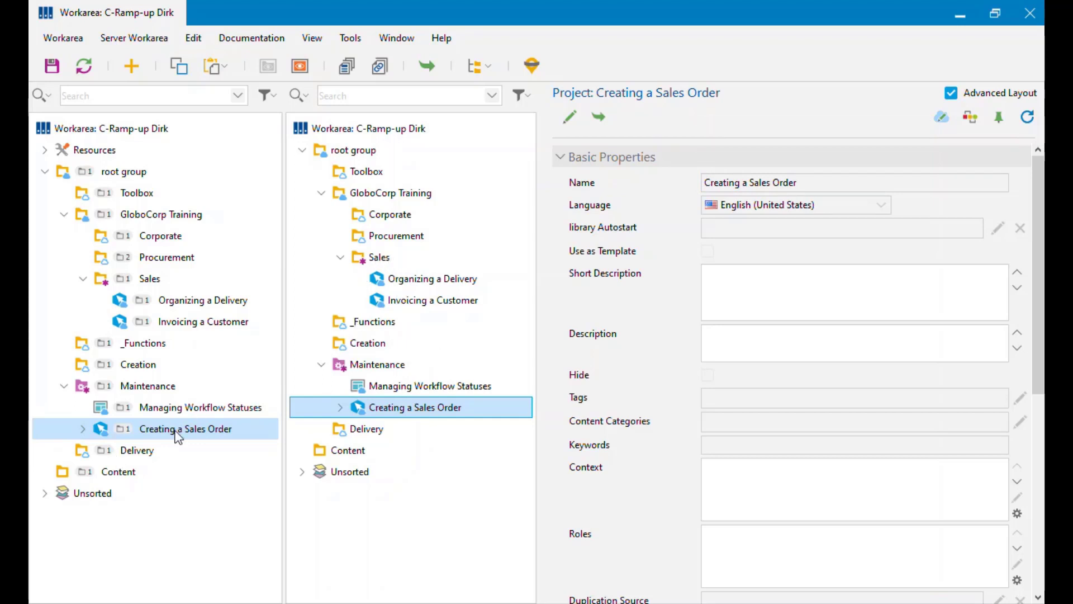
Create a structure reference of the Maintenance group's Creating a Sales Order project in the Sales group of the second tree
left_click(144, 430)
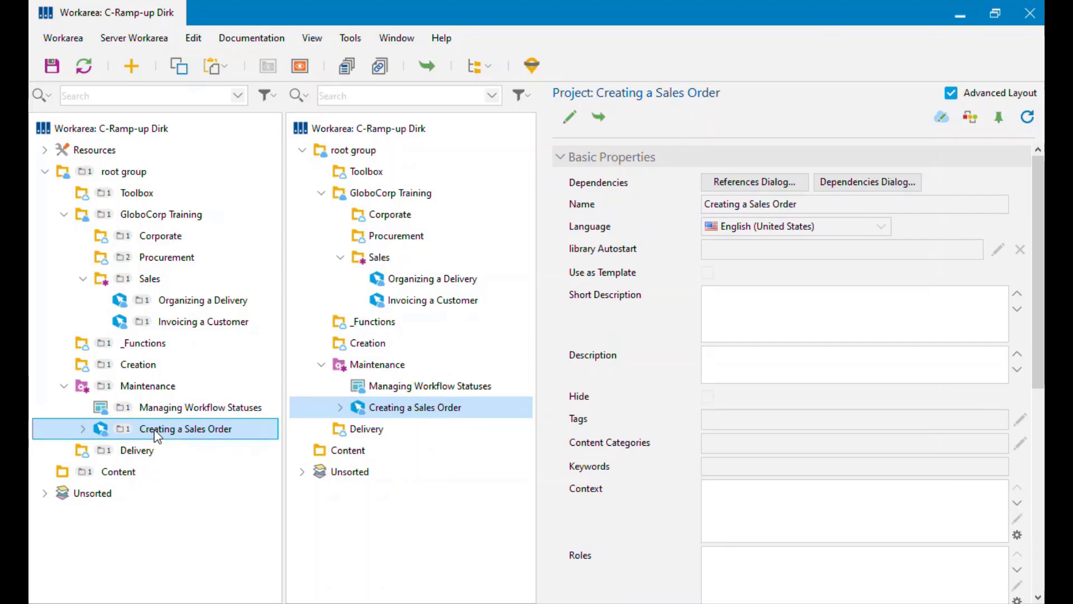
left_click_drag(152, 433, 392, 266)
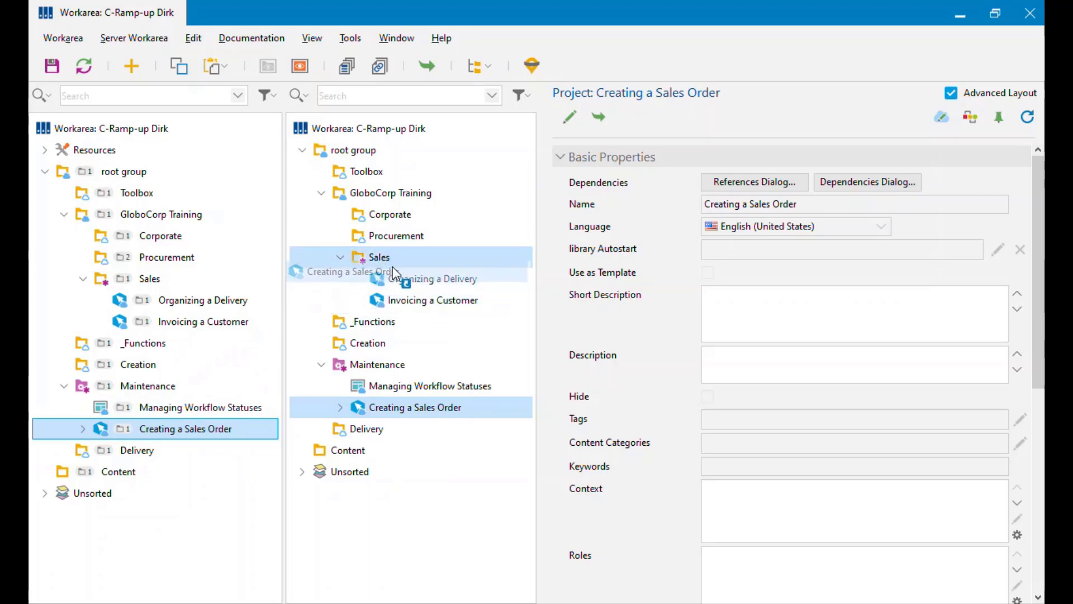
left_click_drag(393, 266, 392, 266)
left_click_drag(393, 266, 393, 266)
left_click_drag(392, 266, 392, 267)
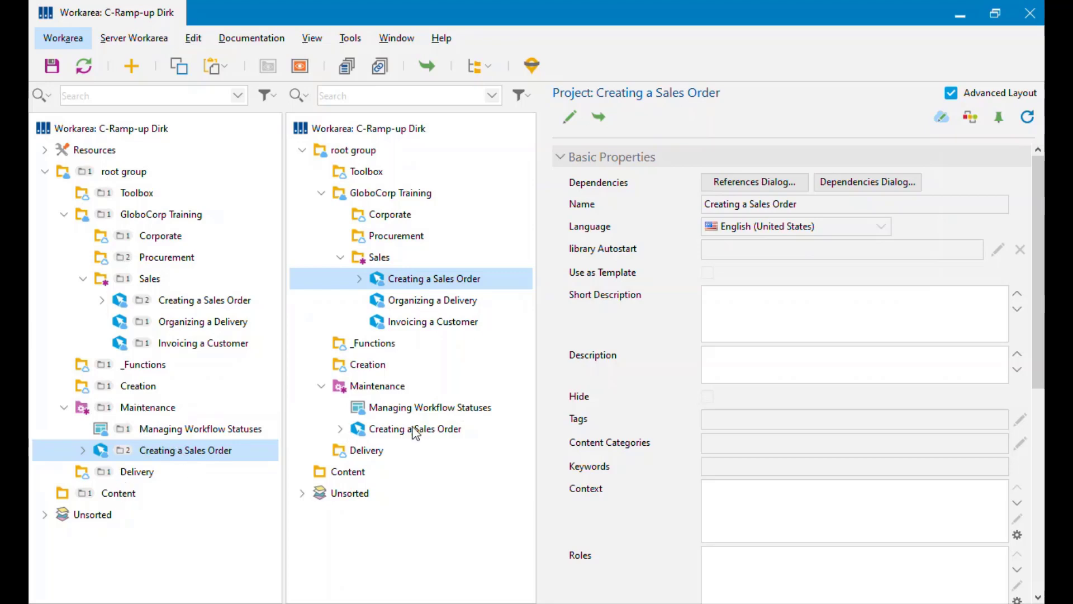
key("Escape")
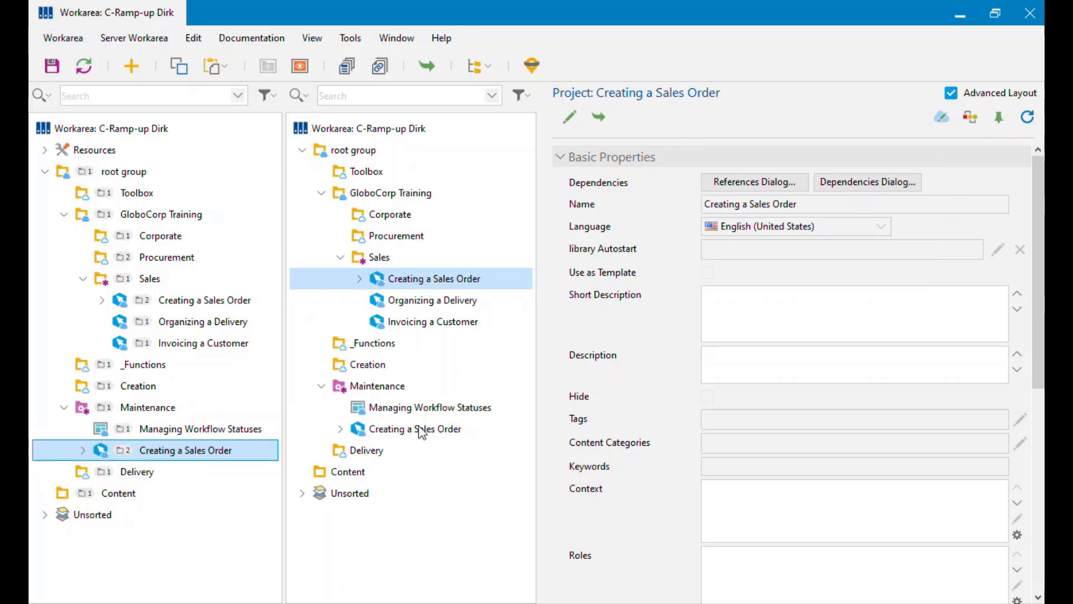
Create a structure reference of Creating a Sales Order from the second tree's Maintenance group in the Content group of the first tree
left_click(450, 431)
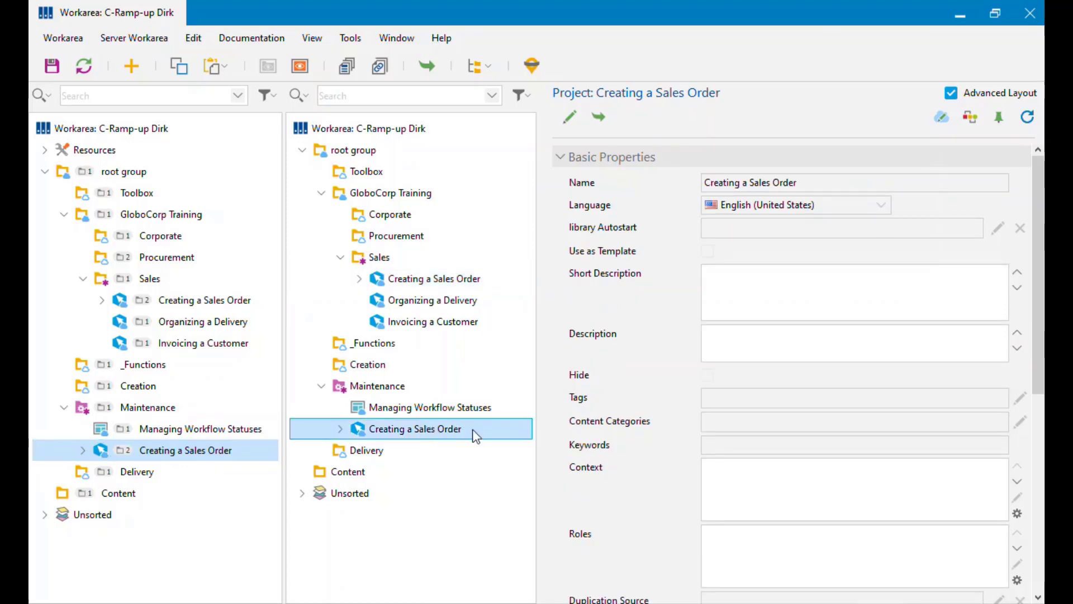
left_click_drag(499, 424, 118, 500)
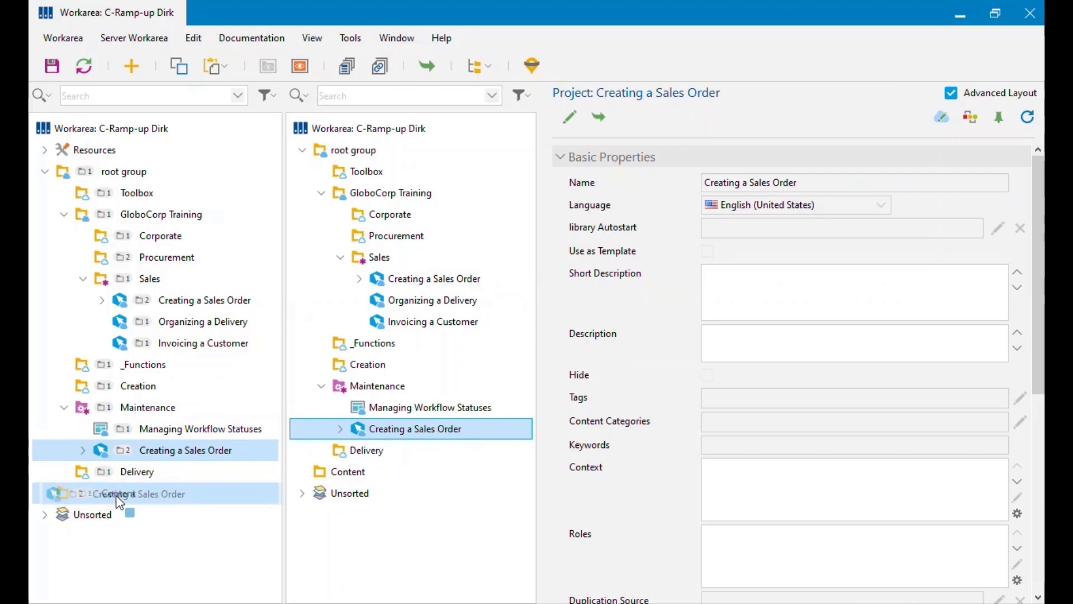
left_click_drag(118, 500, 118, 499)
left_click_drag(118, 499, 118, 499)
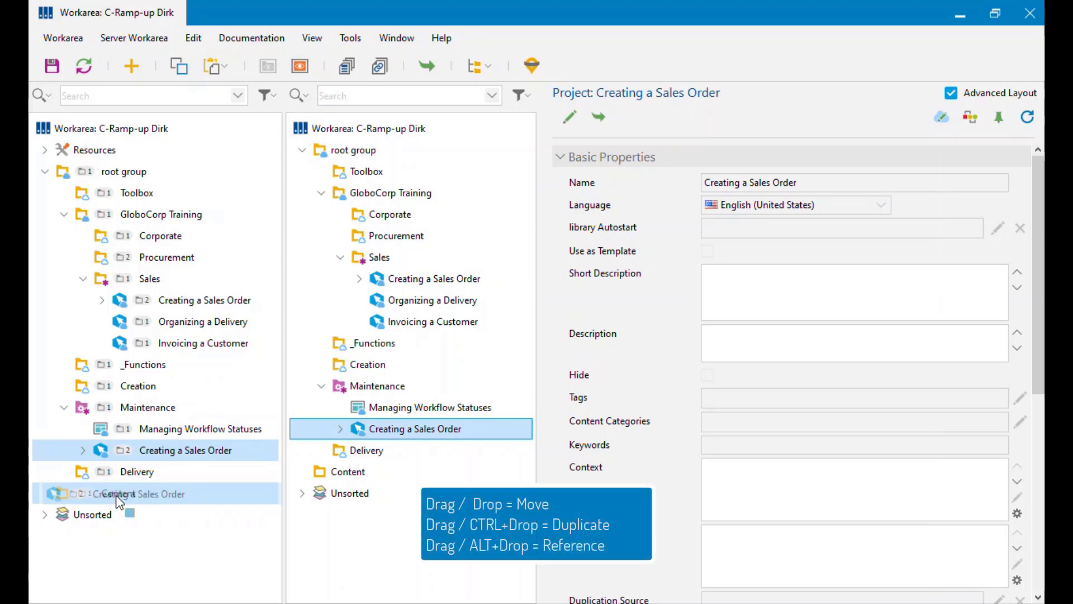
left_click_drag(118, 499, 118, 499)
left_click_drag(118, 499, 118, 500)
left_click_drag(118, 499, 134, 502)
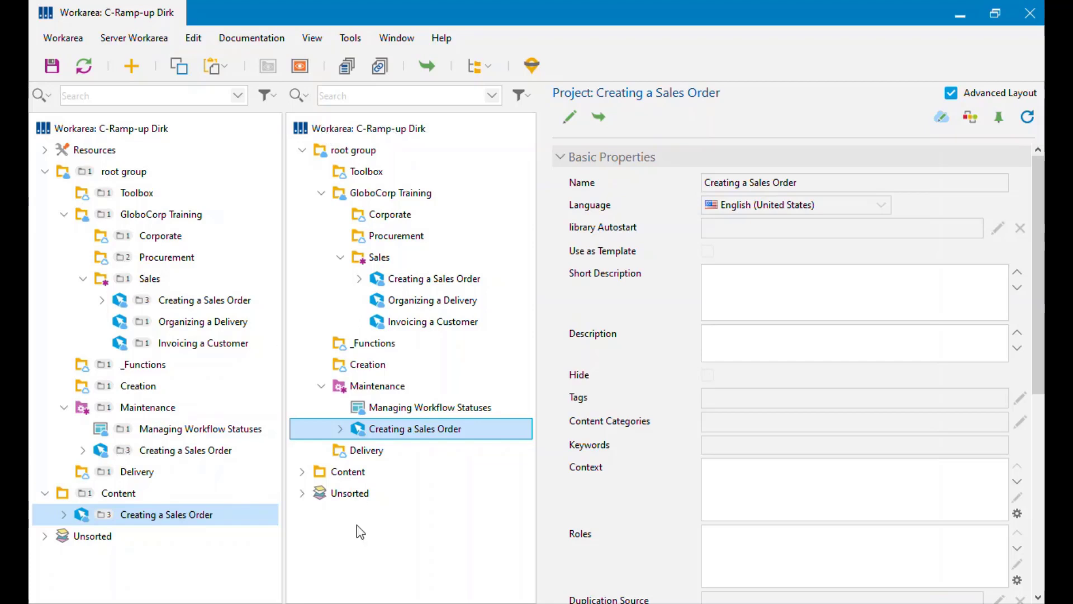
Show the Object Reference Tree for the Creating a Sales Order project in the Content group
left_click(493, 66)
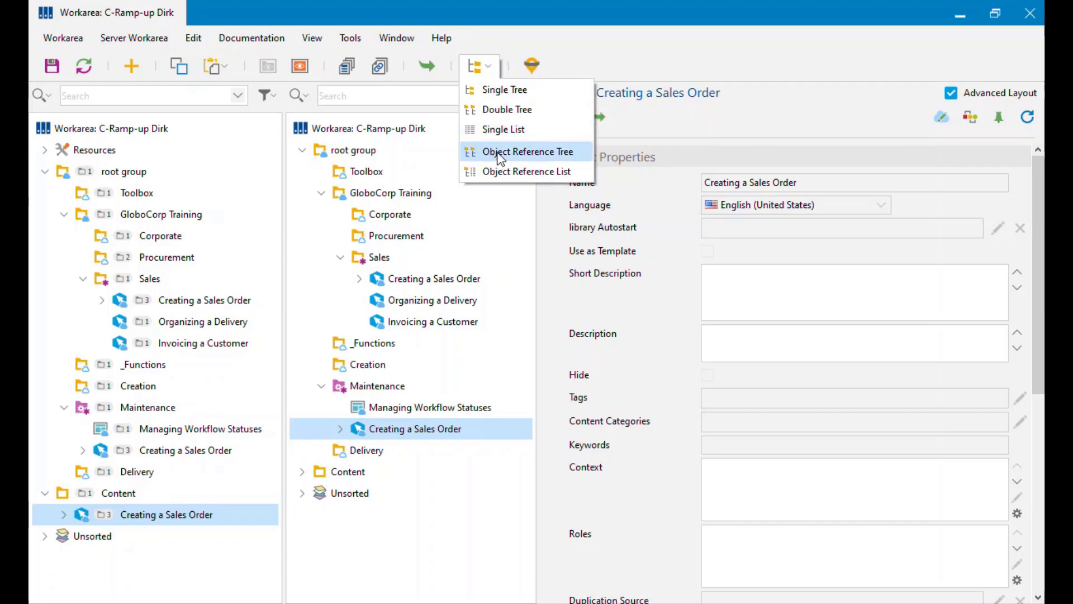
left_click(141, 516)
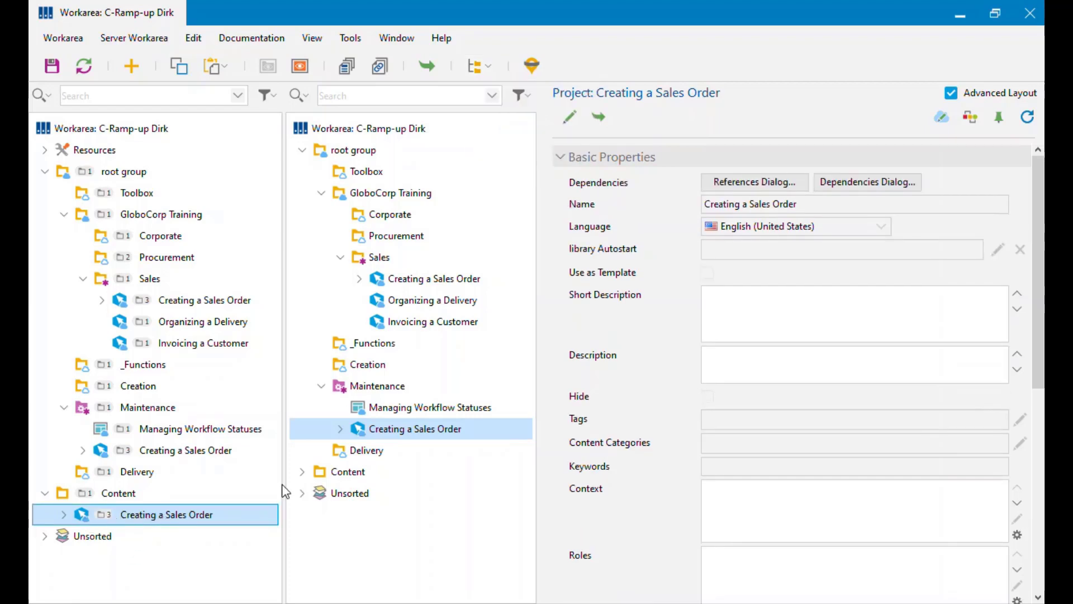
left_click(488, 65)
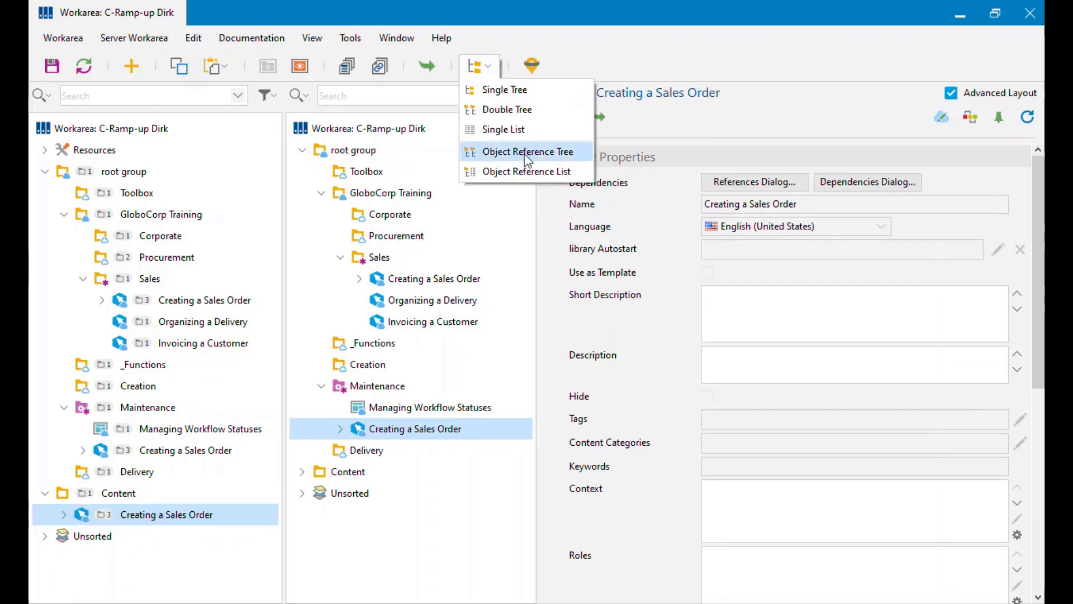
left_click(517, 149)
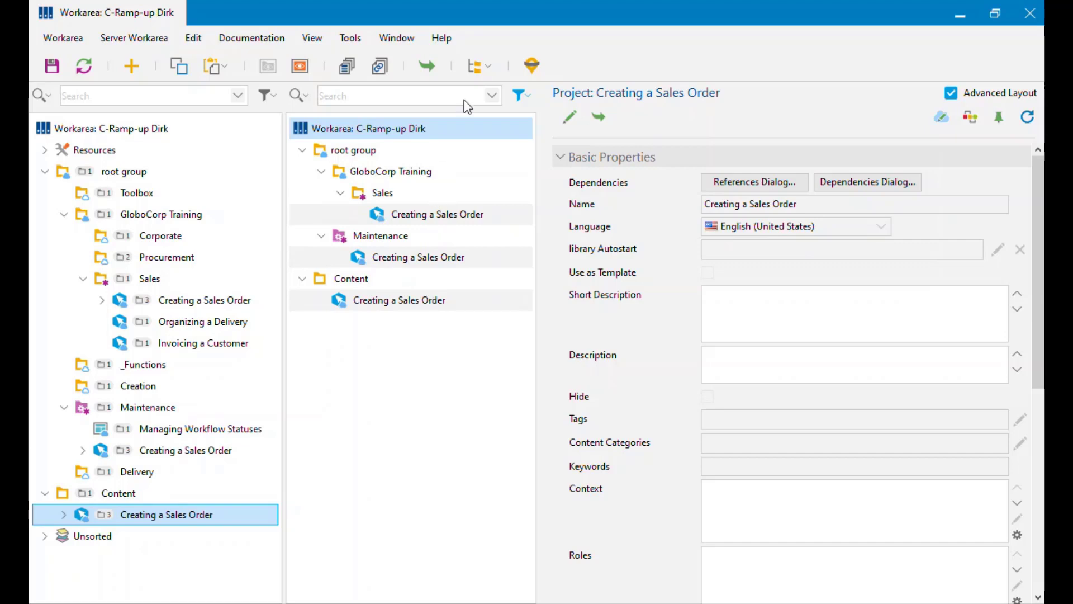
Show the references of Creating a Sales Order as an Object Reference List and compare them with its References dialog
left_click(492, 69)
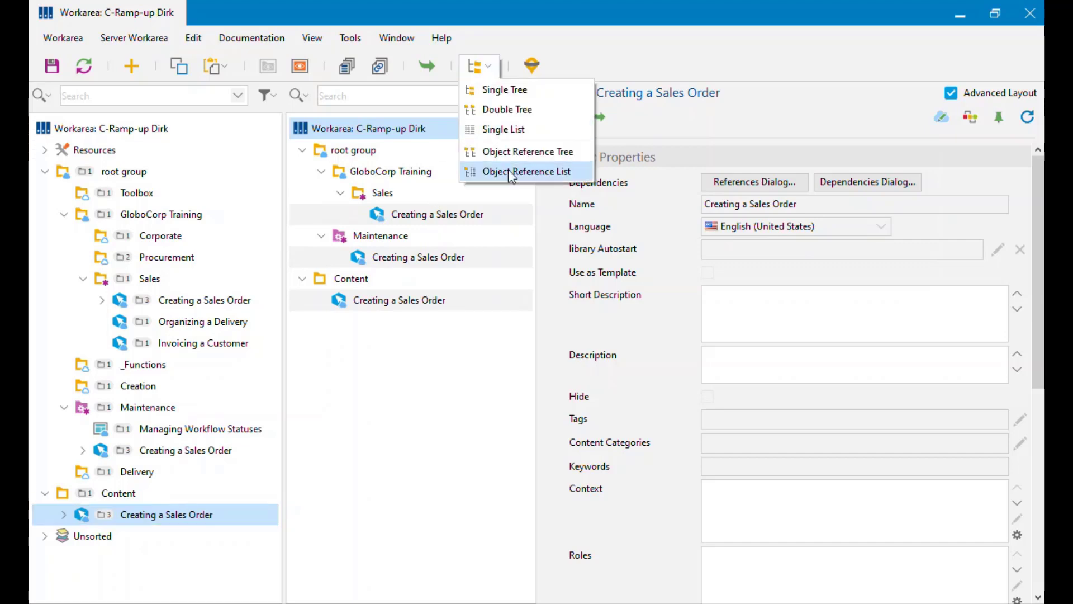
left_click(510, 173)
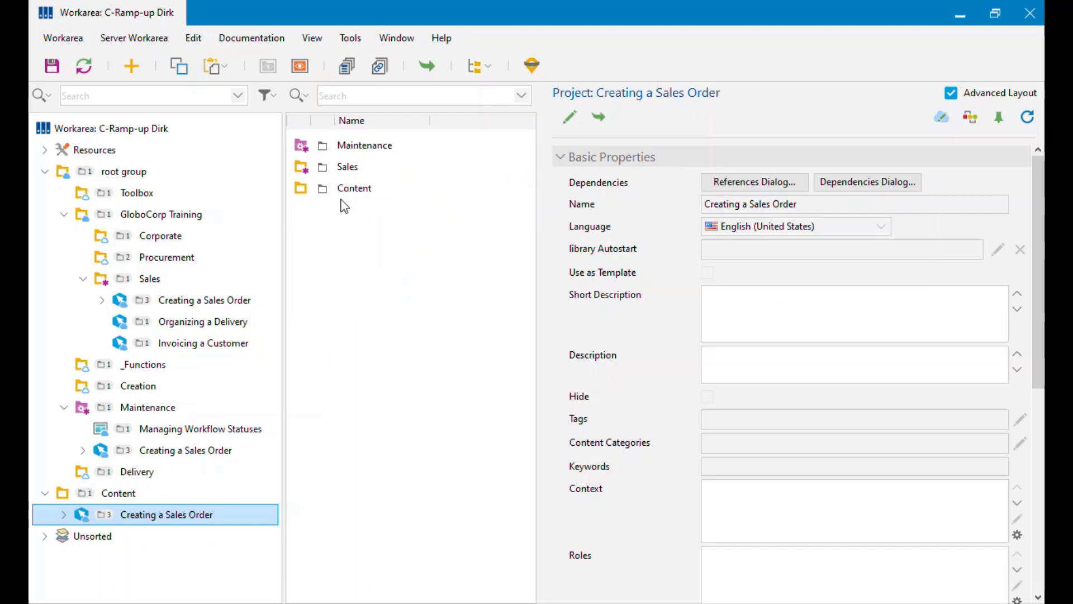
left_click(755, 182)
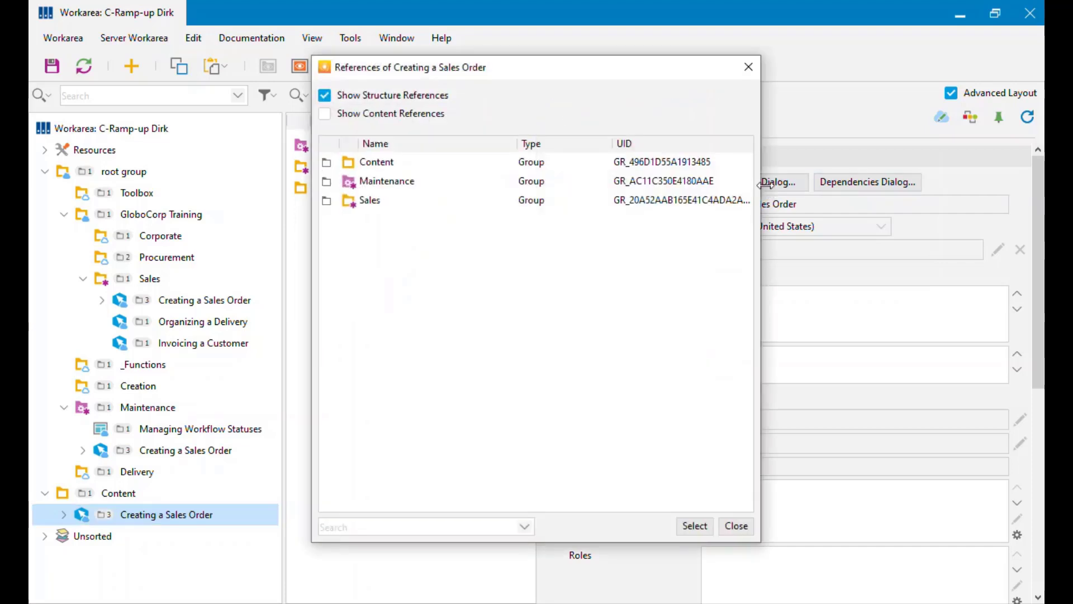
Show the properties of the Maintenance group from the Object Reference List, and return the workarea to the single tree view
left_click_drag(470, 71, 616, 82)
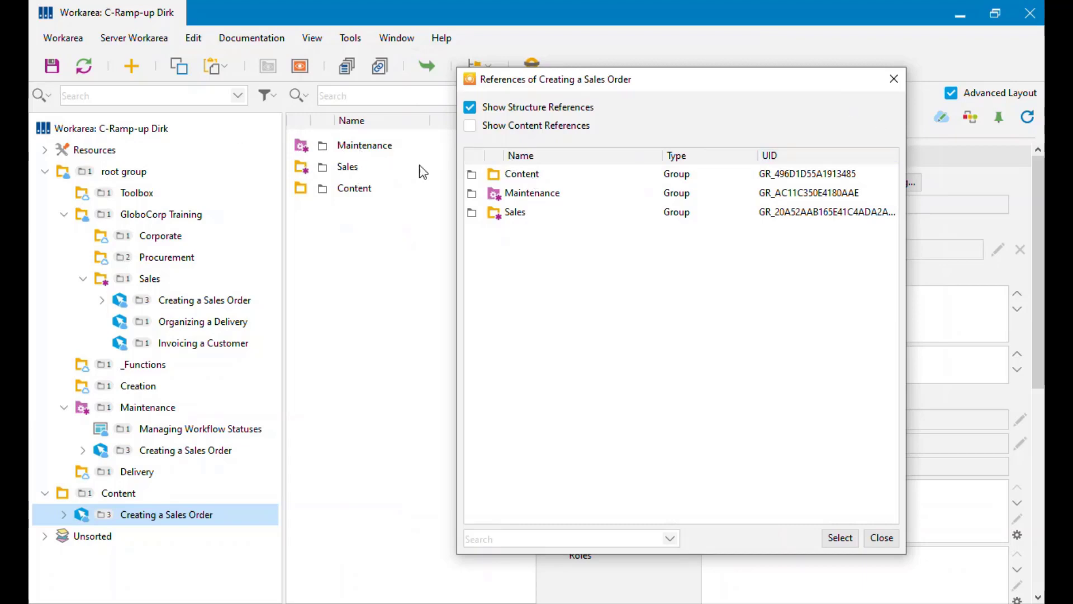
left_click(894, 79)
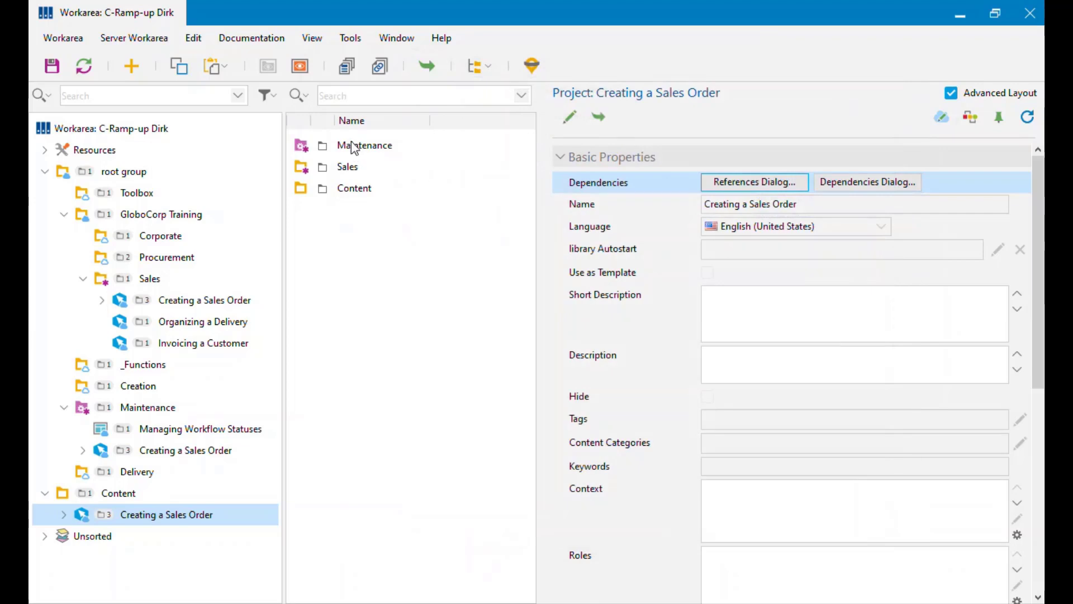
left_click(366, 150)
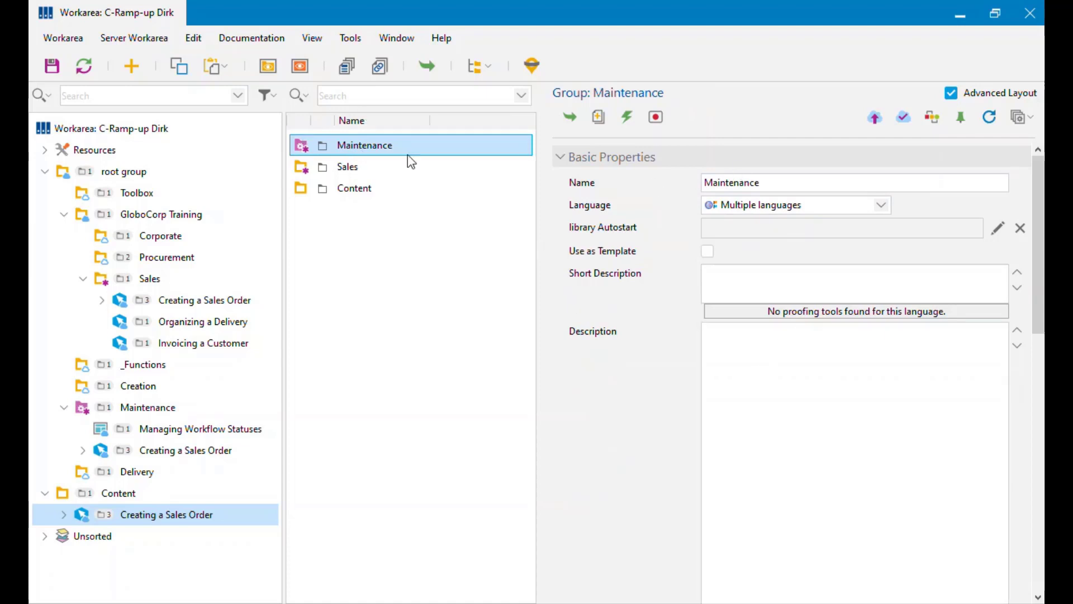
left_click(488, 65)
left_click(497, 90)
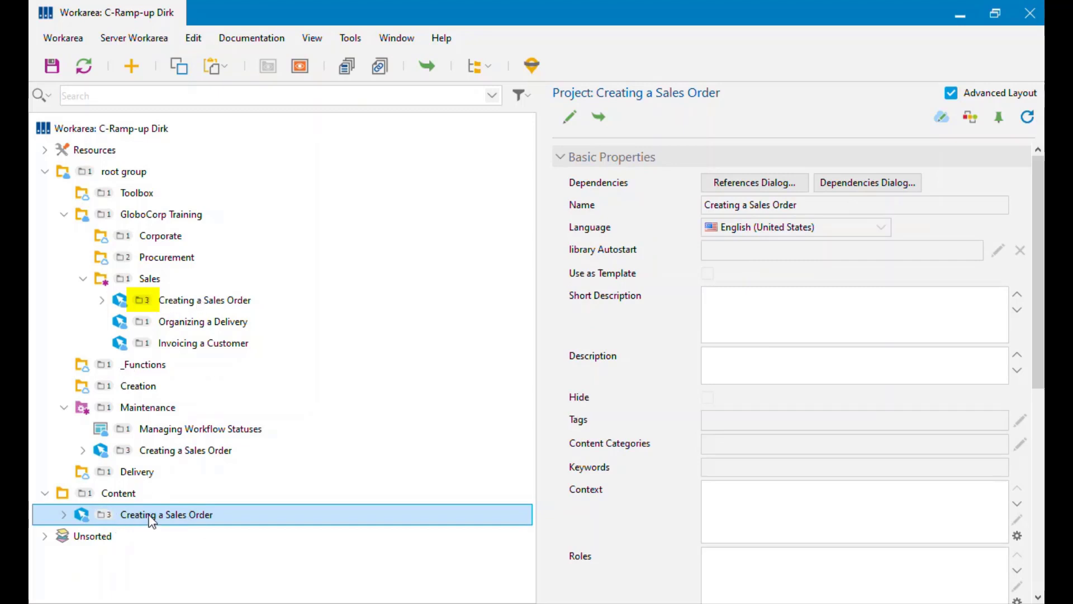
Delete the Creating a Sales Order reference from the Content group, keeping Delete on server enabled
key("Delete")
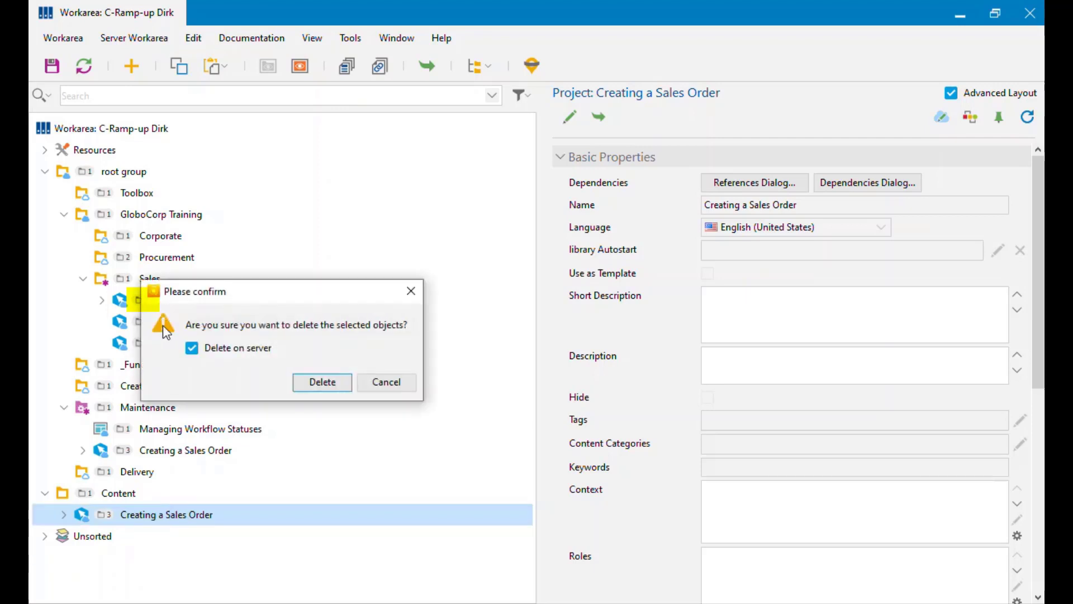
left_click_drag(301, 286, 424, 279)
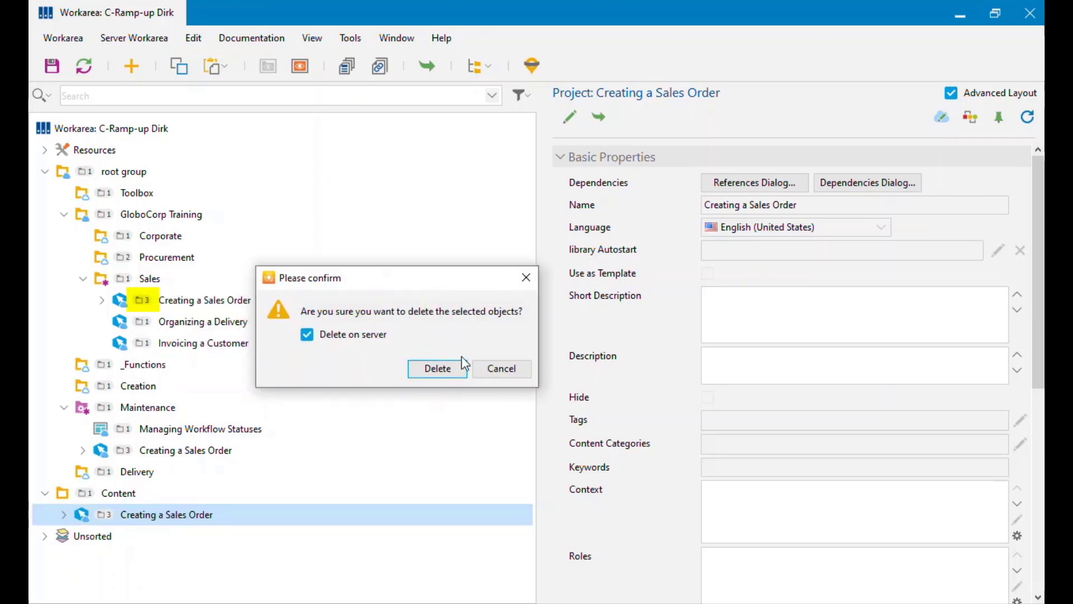
left_click(431, 369)
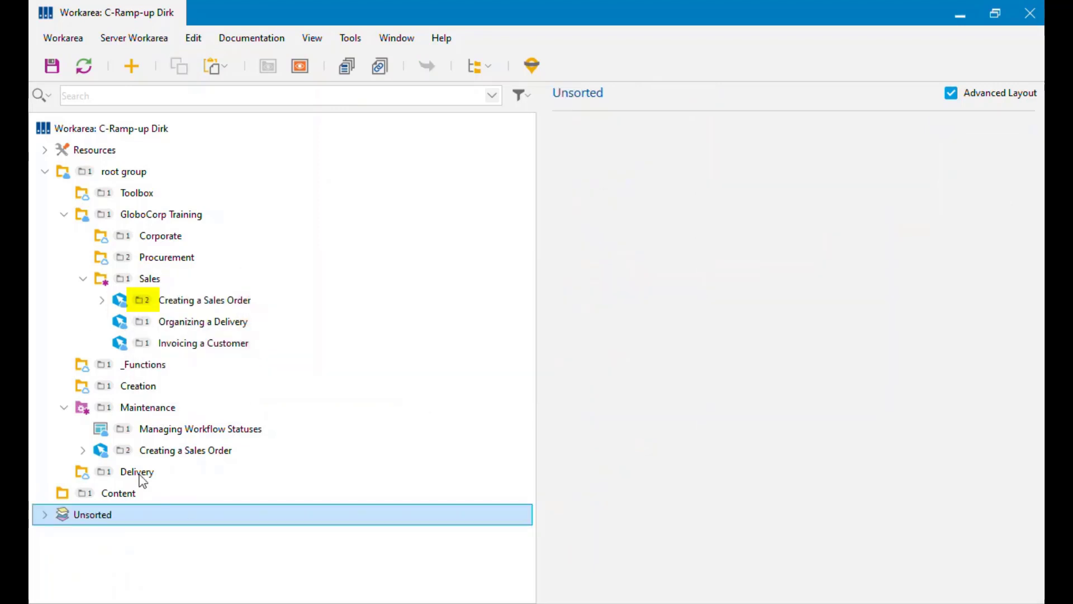
Delete the Creating a Sales Order reference from the Maintenance group, keeping Delete on server enabled
left_click(192, 453)
key("Delete")
left_click_drag(314, 300, 365, 301)
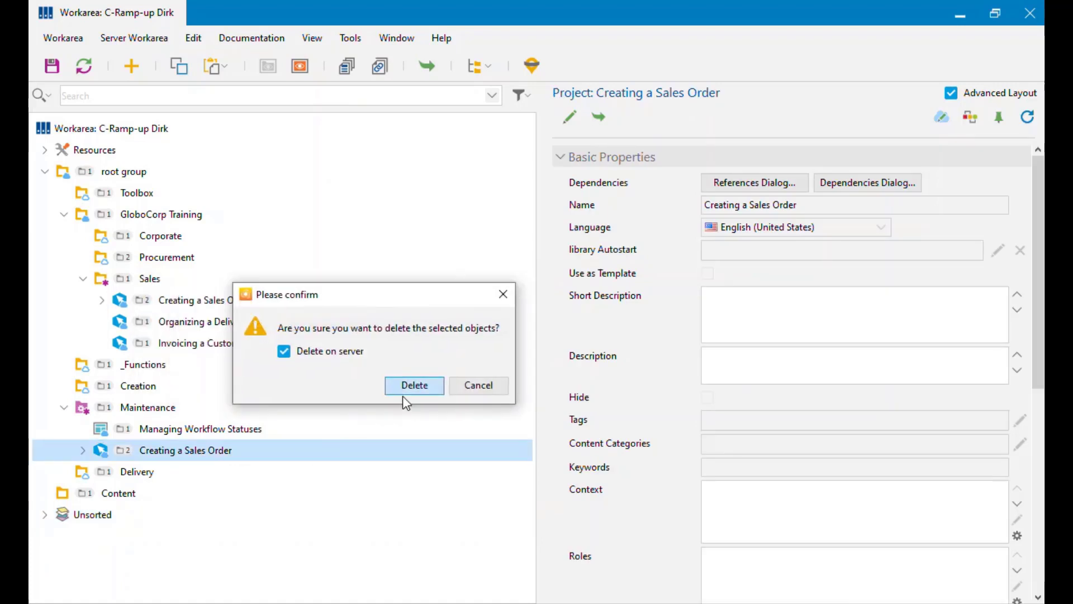
left_click(394, 387)
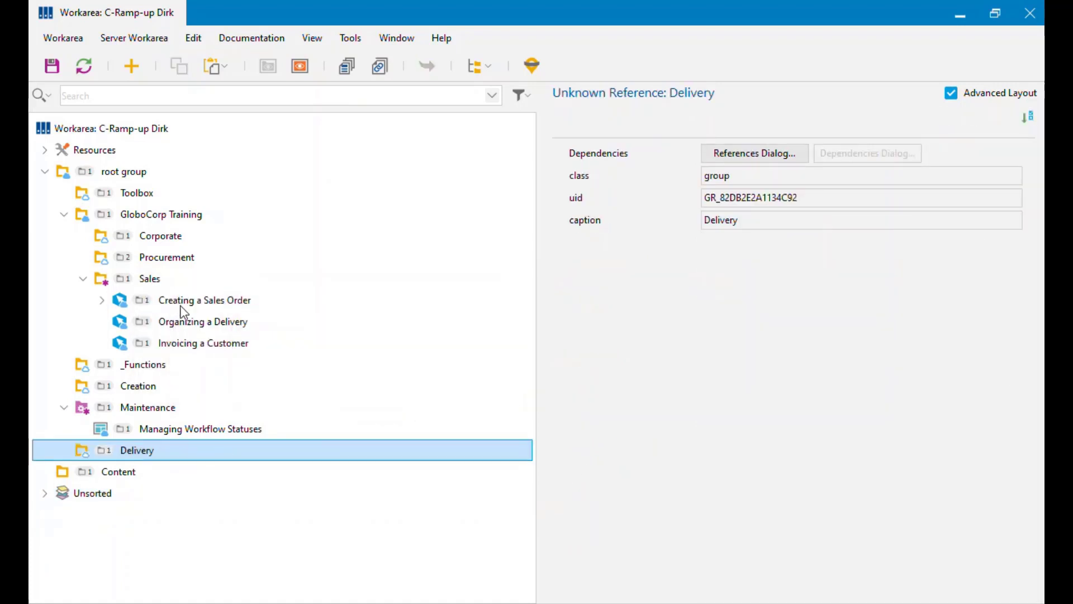